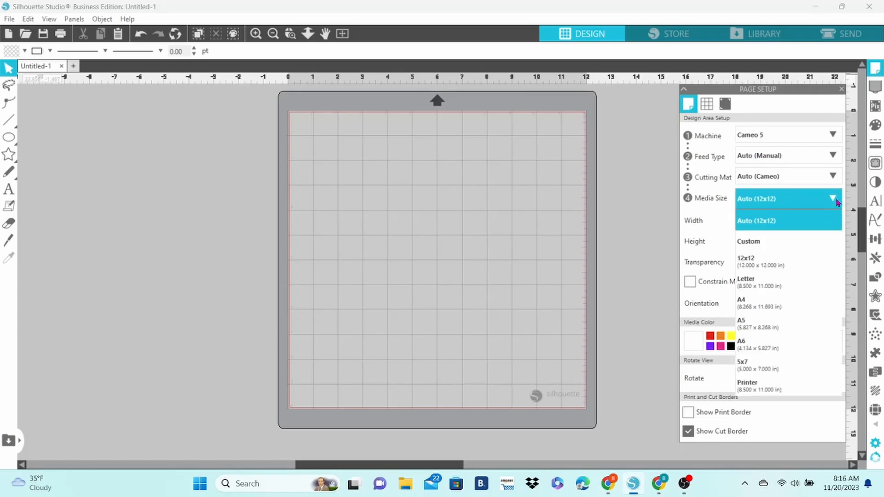
Set the media size to Letter (8.5 x 11 in) and turn on the registration marks.
{"action": "left_click", "coordinate": [768, 325]}
{"action": "left_click", "coordinate": [725, 104]}
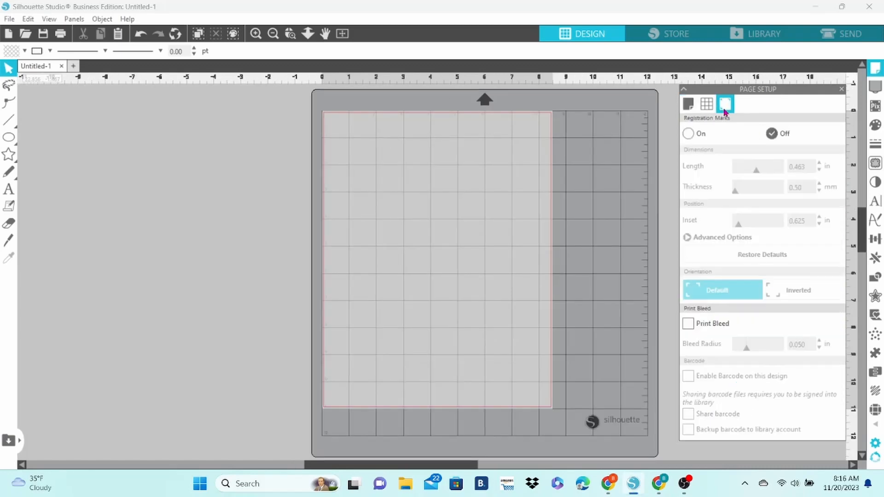
{"action": "left_click", "coordinate": [690, 135]}
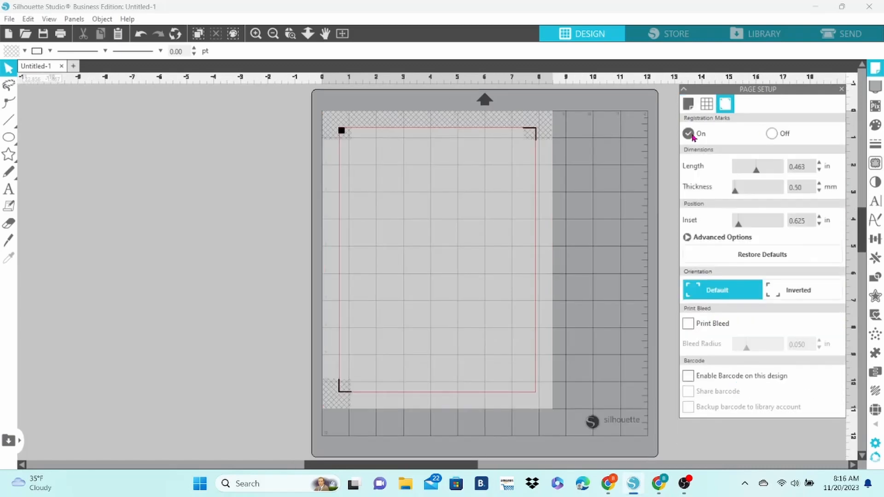
View the send settings and the list of material types available for Carriage 1.
{"action": "left_click", "coordinate": [847, 35]}
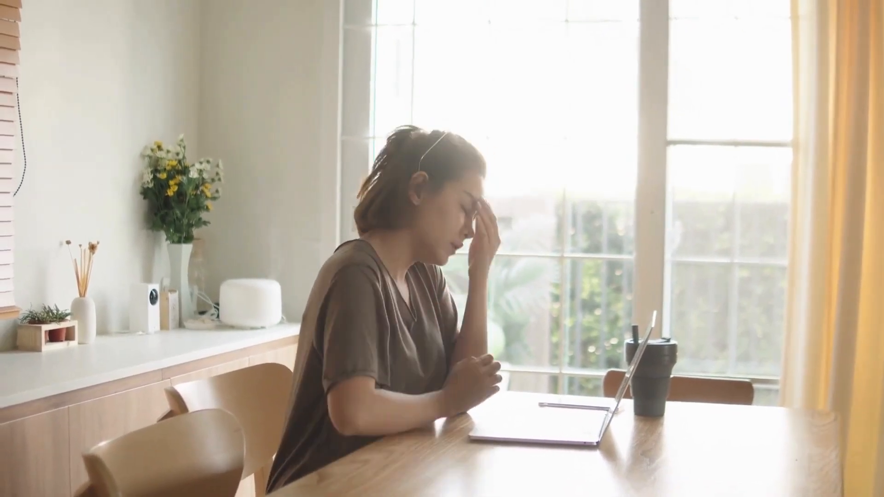
{"action": "left_click", "coordinate": [865, 94]}
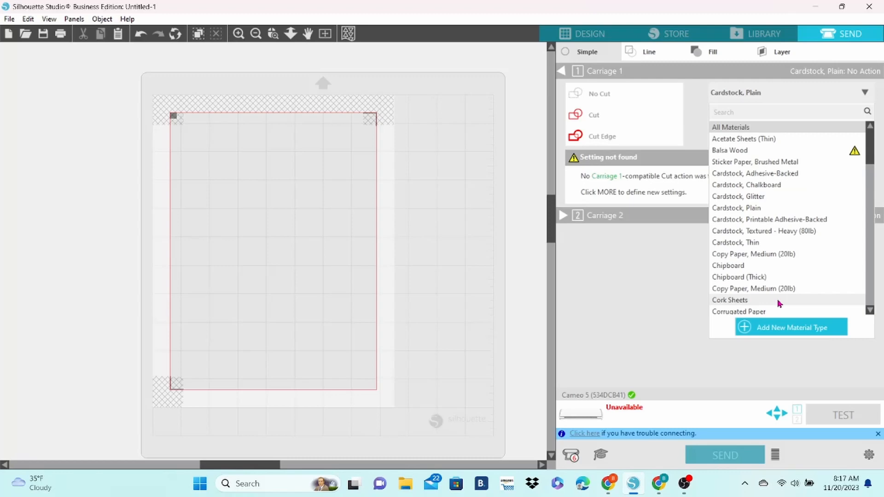
{"action": "left_click", "coordinate": [675, 115]}
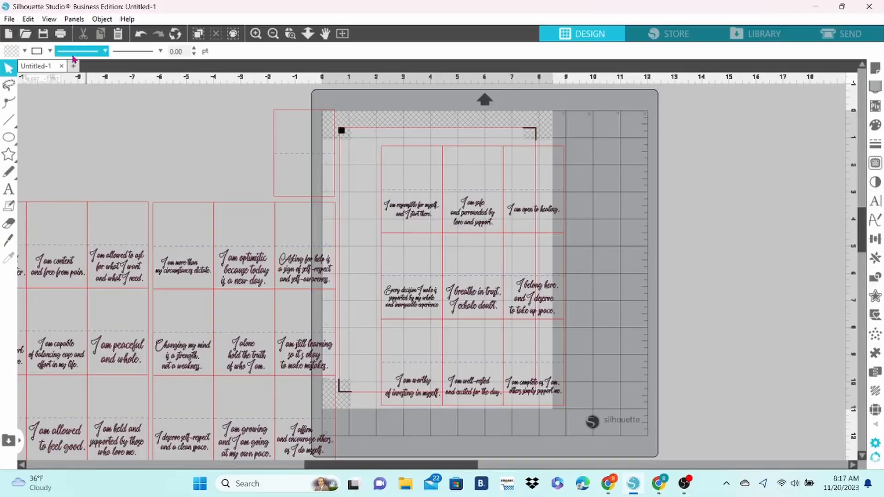
Create a new document and merge the Box and Lid Template file into it.
{"action": "left_click", "coordinate": [73, 66]}
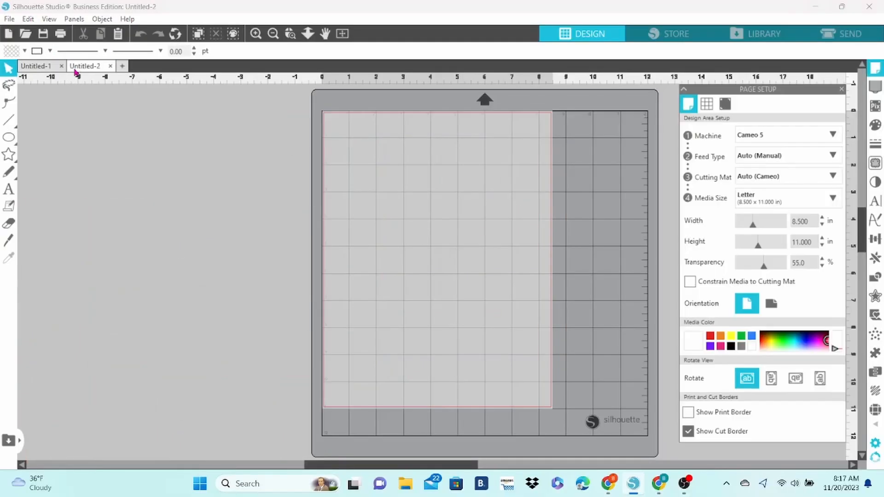
{"action": "left_click", "coordinate": [9, 19]}
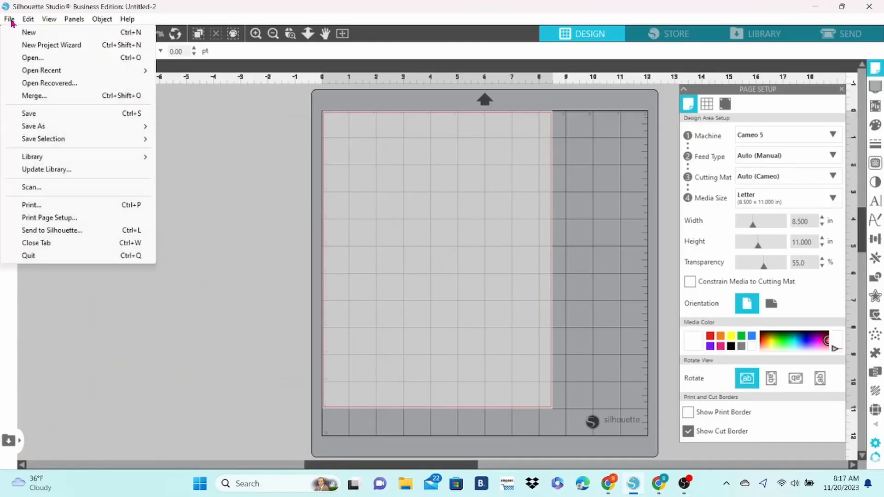
{"action": "left_click", "coordinate": [31, 98]}
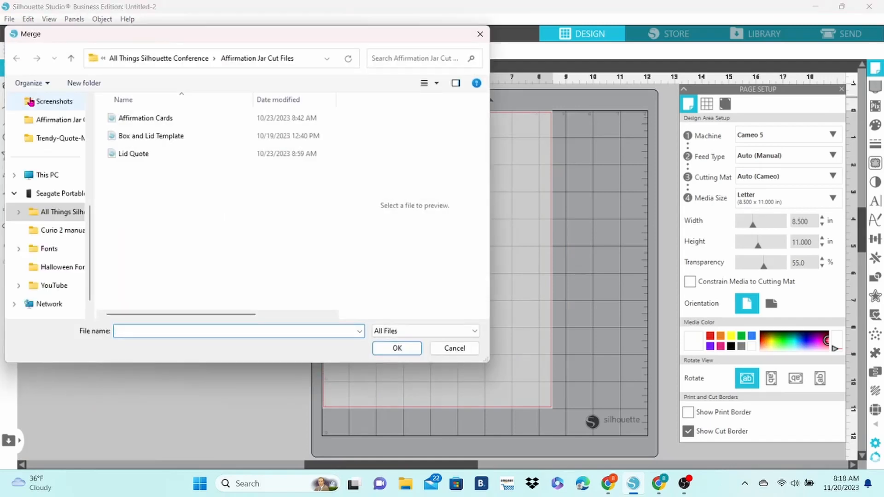
{"action": "double_click", "coordinate": [121, 136]}
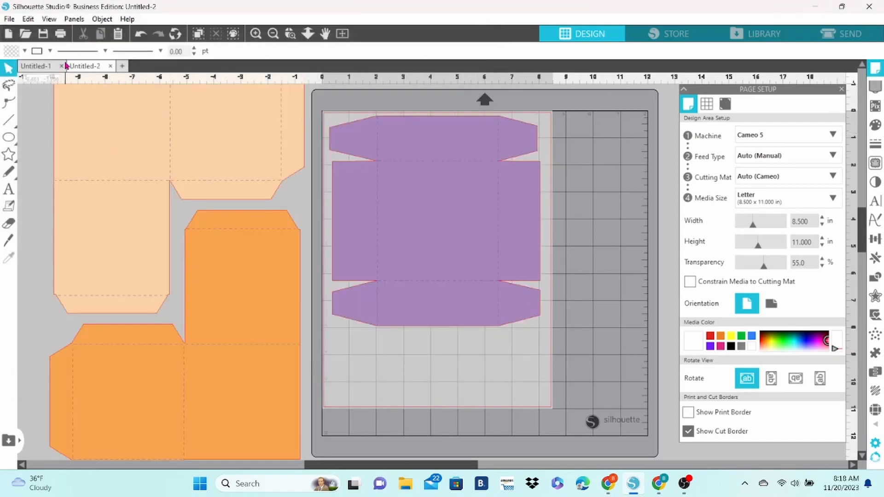
Create another new document and merge the Lid Quote file into it.
{"action": "left_click", "coordinate": [122, 66]}
{"action": "left_click", "coordinate": [10, 19]}
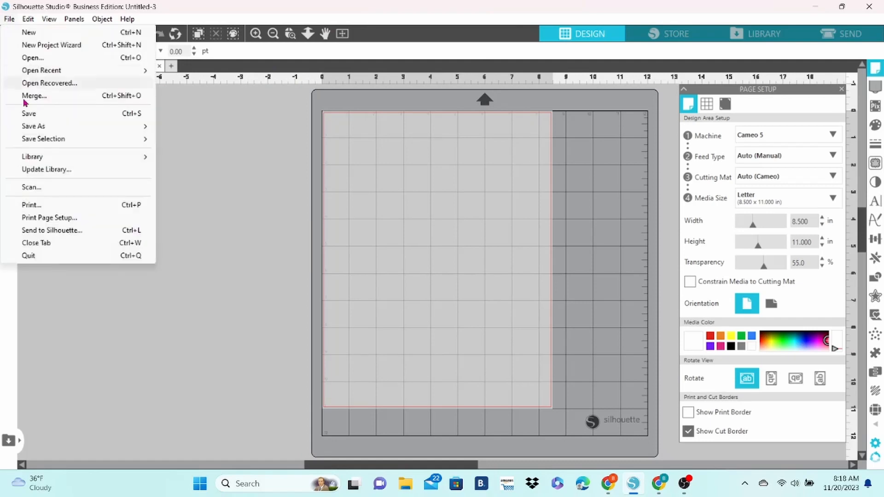
{"action": "left_click", "coordinate": [27, 95]}
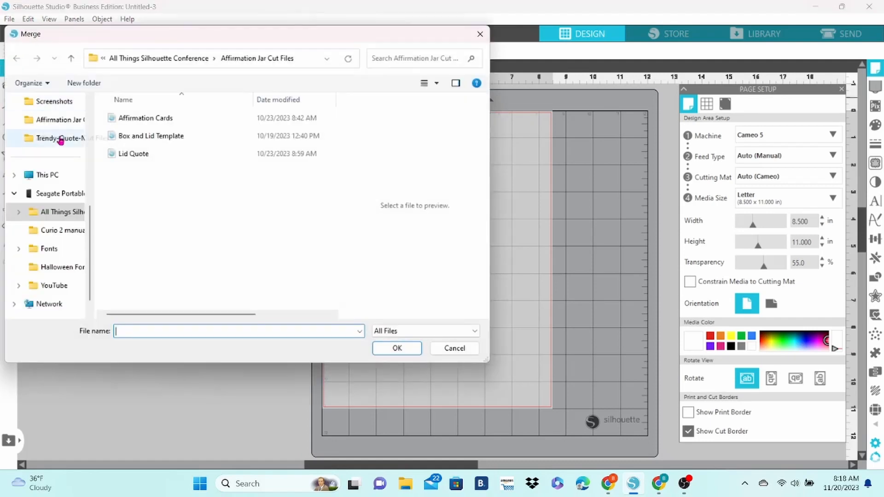
{"action": "double_click", "coordinate": [115, 154]}
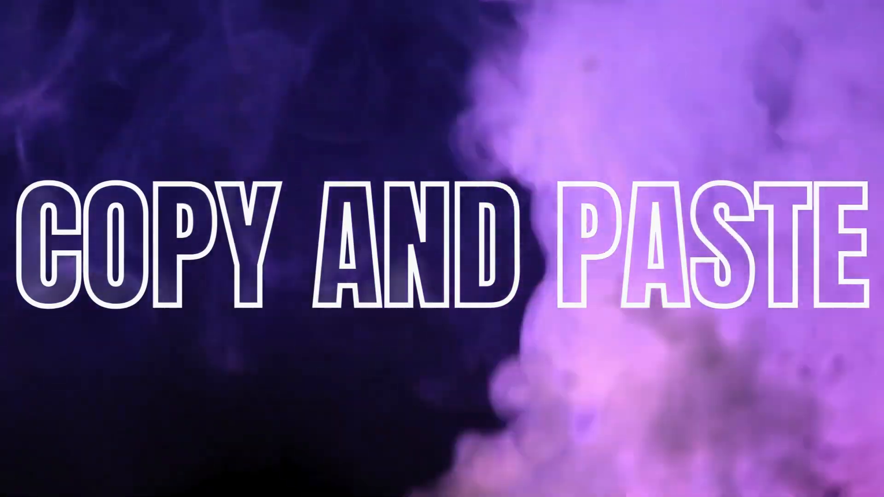
Copy the Happy Holidays design from the Christmas designs document and paste it into the Untitled-2 document.
{"action": "right_click", "coordinate": [449, 209]}
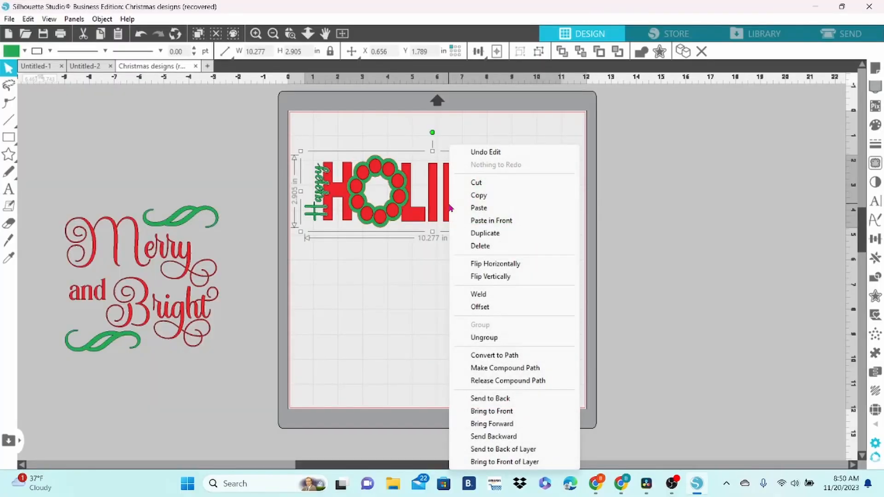
{"action": "left_click", "coordinate": [479, 196]}
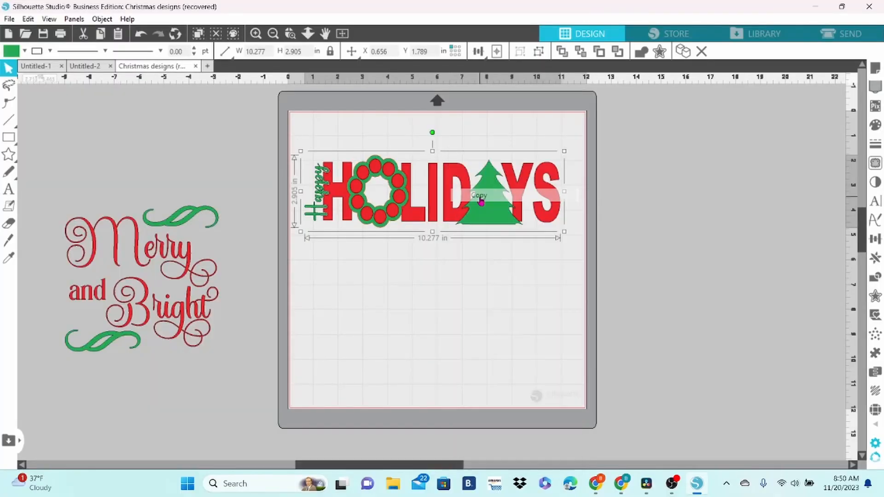
{"action": "left_click", "coordinate": [86, 67]}
{"action": "right_click", "coordinate": [357, 187]}
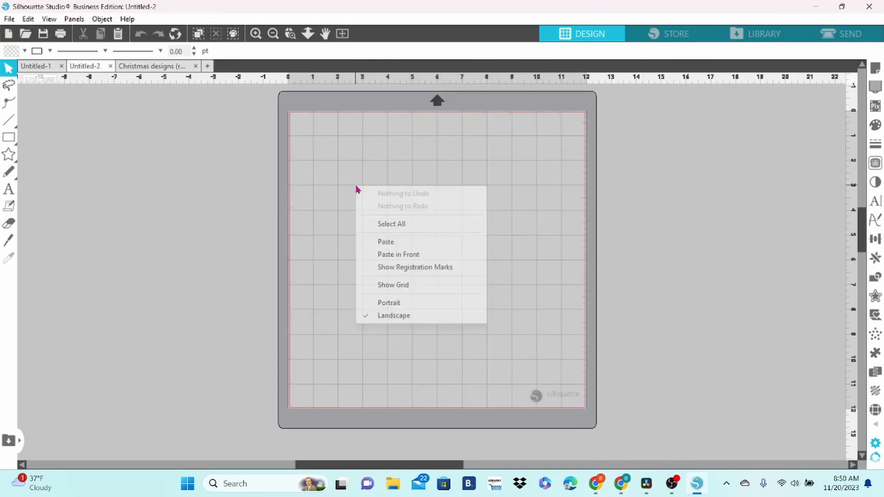
{"action": "left_click", "coordinate": [386, 242]}
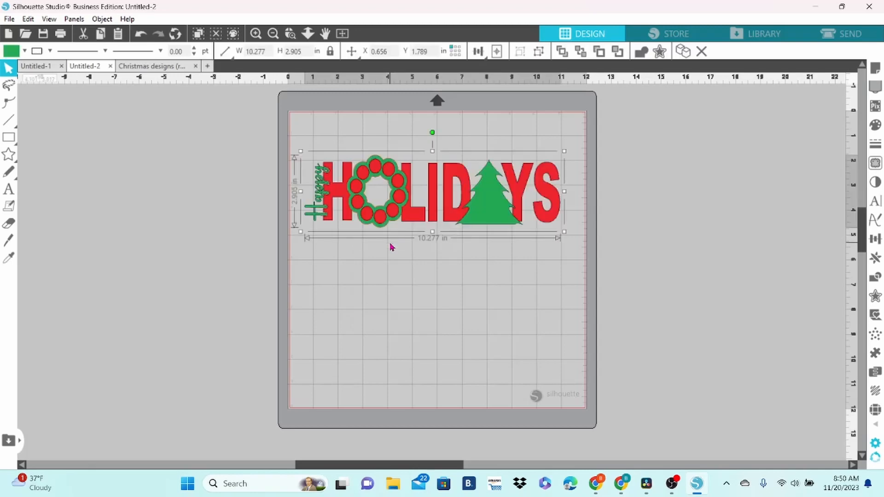
{"action": "left_click", "coordinate": [391, 248]}
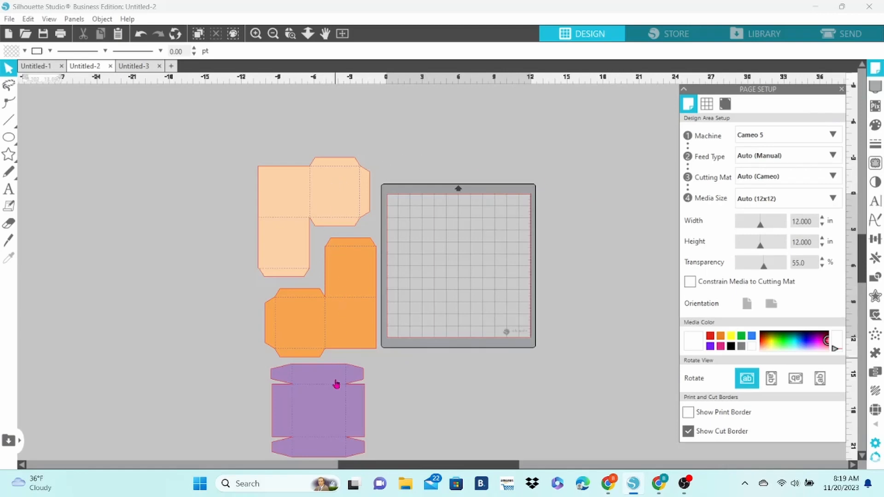
Move the light-orange box piece onto the cutting mat, preview it in the send view and return to the design.
{"action": "left_click_drag", "start_coordinate": [295, 243], "coordinate": [424, 269]}
{"action": "left_click", "coordinate": [827, 36]}
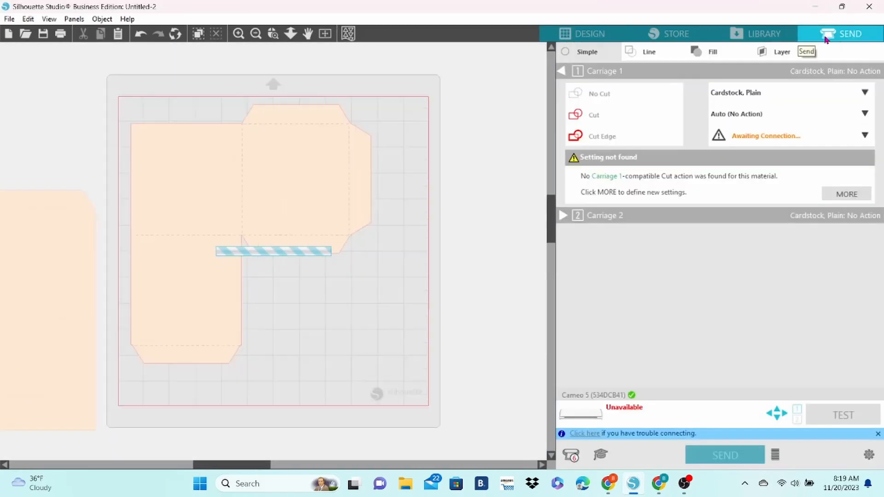
{"action": "left_click", "coordinate": [582, 34]}
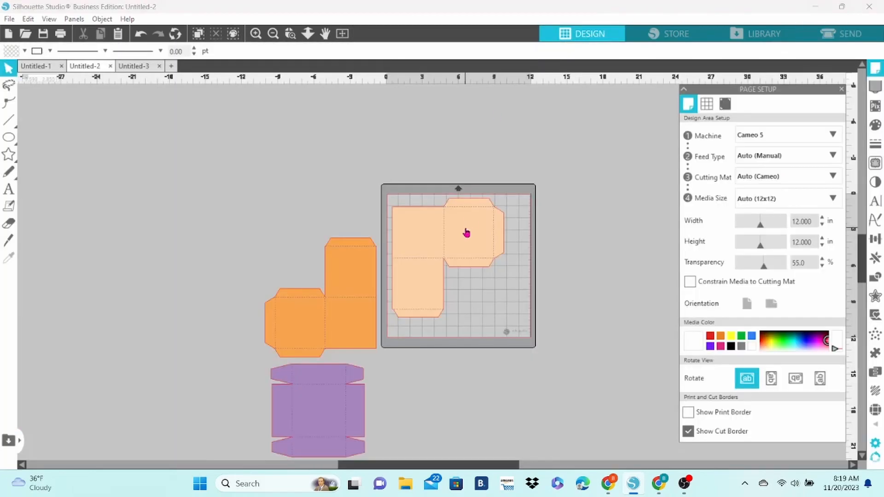
Move the light-orange piece off the mat, place the dark-orange box piece on it and open the send view.
{"action": "left_click_drag", "start_coordinate": [467, 232], "coordinate": [620, 214]}
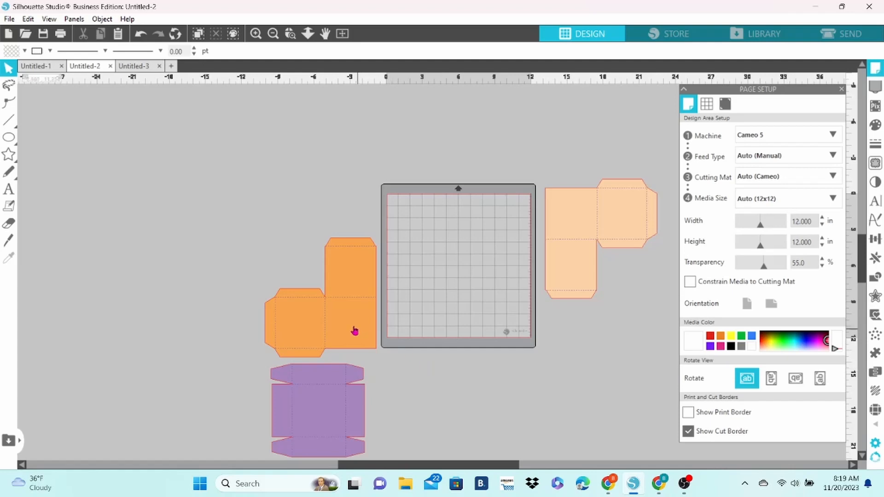
{"action": "left_click_drag", "start_coordinate": [354, 332], "coordinate": [497, 299]}
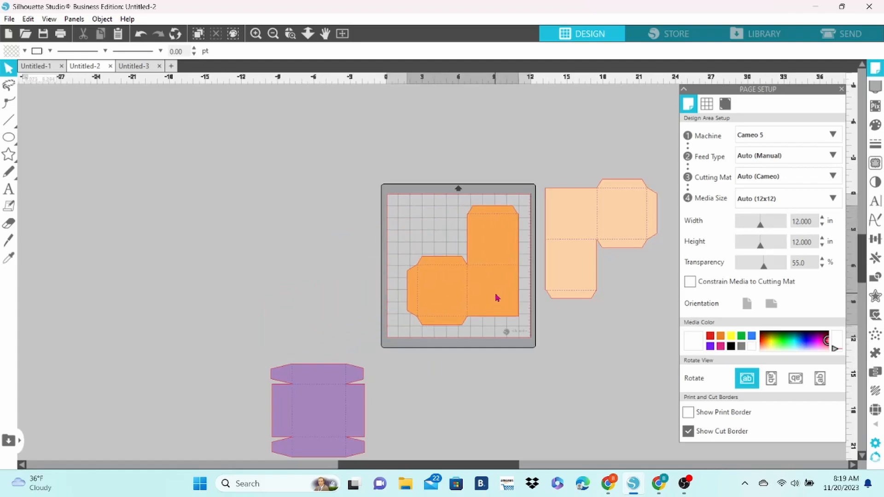
{"action": "left_click", "coordinate": [839, 36]}
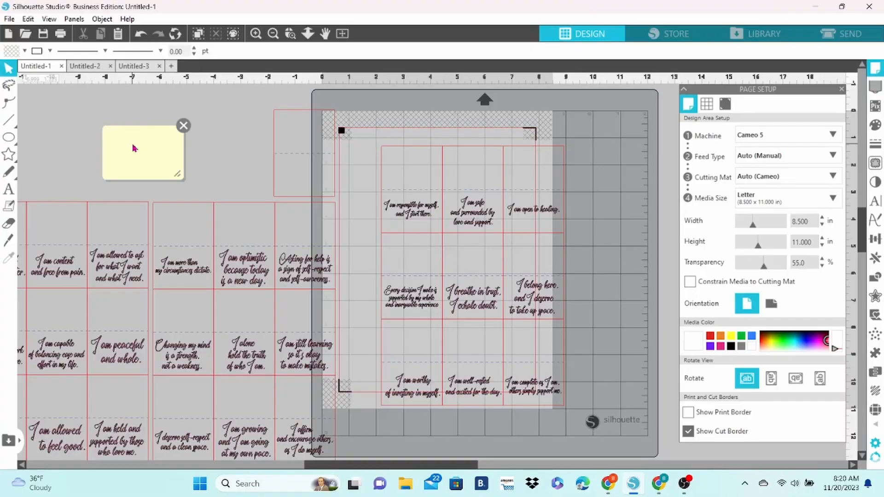
Enter the lines "Font:", "Color:" and "Card Size:" in the empty sticky note beside the affirmation cards.
{"action": "left_click", "coordinate": [133, 148]}
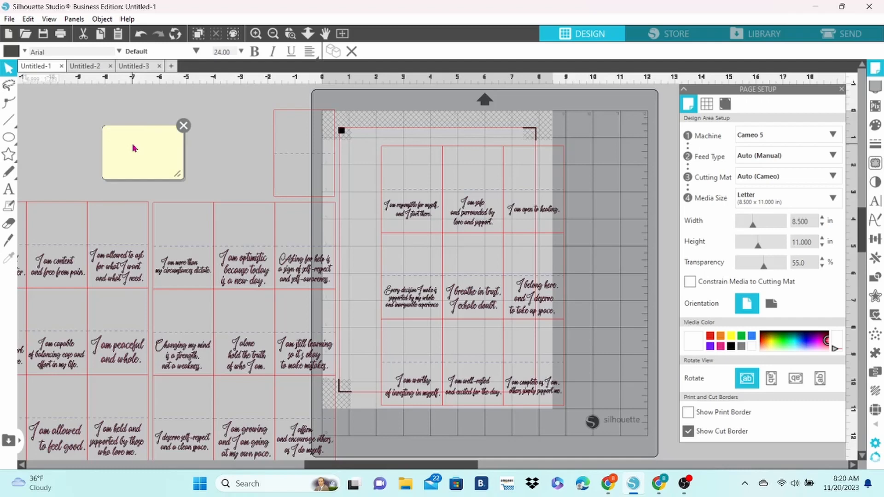
{"action": "type", "text": "Font"}
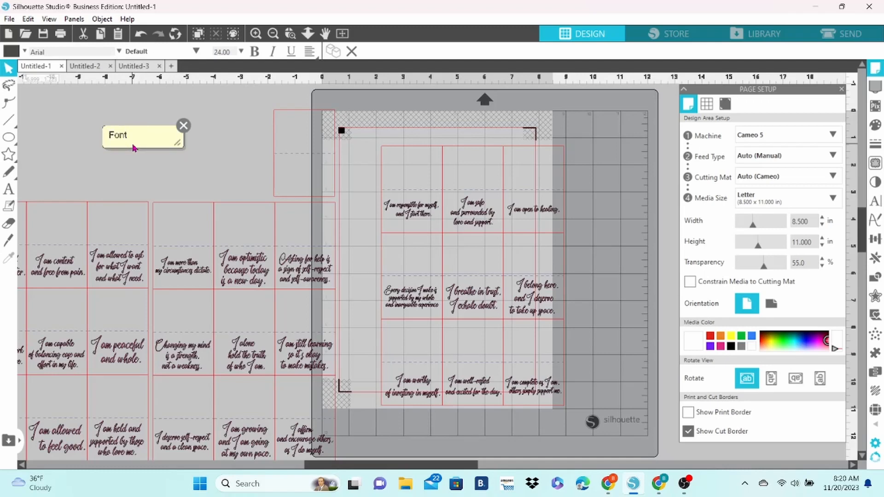
{"action": "type", "text": ":"}
{"action": "key", "text": "Return"}
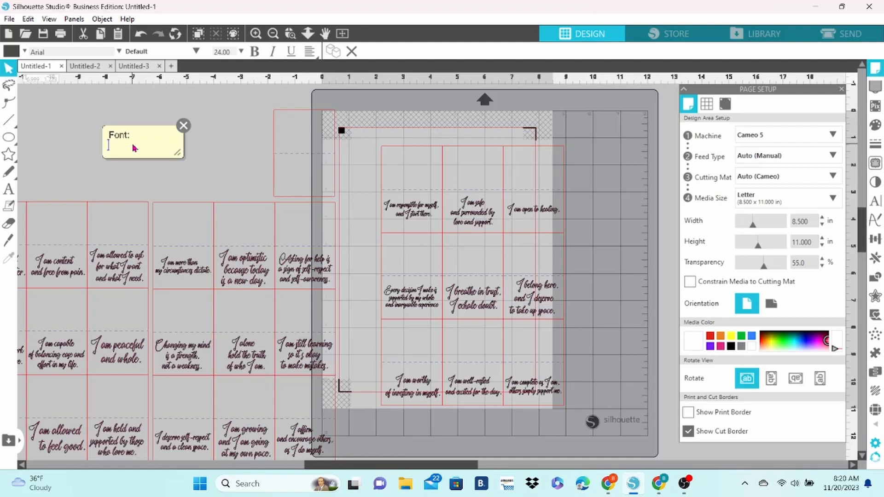
{"action": "type", "text": "Color:"}
{"action": "key", "text": "Return"}
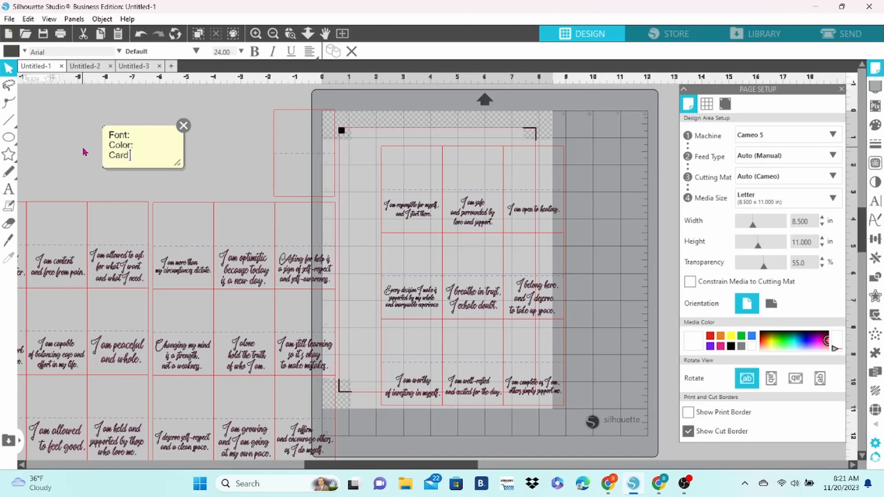
{"action": "type", "text": "Card Size:"}
{"action": "key", "text": "Return"}
{"action": "key", "text": "Return"}
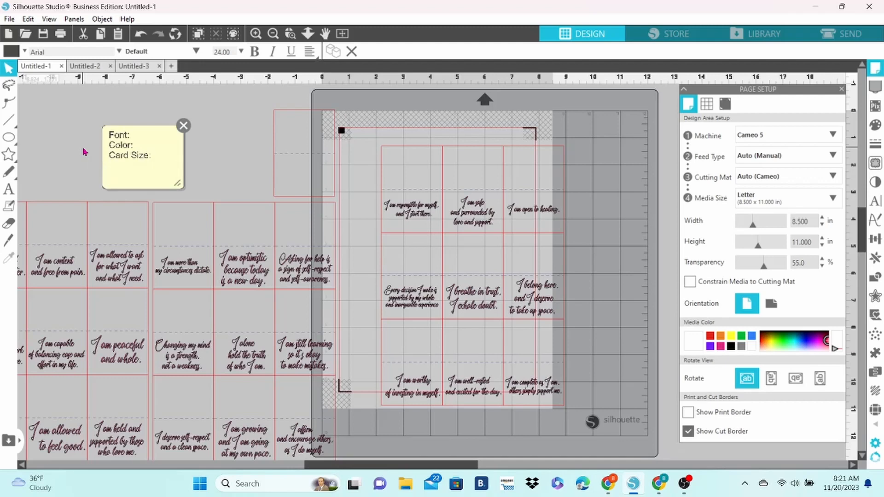
Add "ATS Conference files" and "Affirmation Cards" to the sticky note, separated by blank lines, and move the note slightly upward.
{"action": "type", "text": "ATS Conference file"}
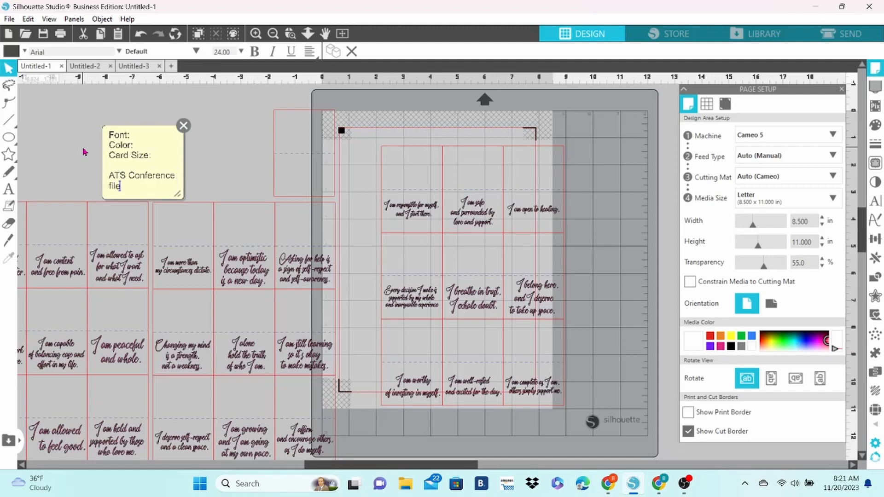
{"action": "type", "text": "s"}
{"action": "key", "text": "Return"}
{"action": "key", "text": "Return"}
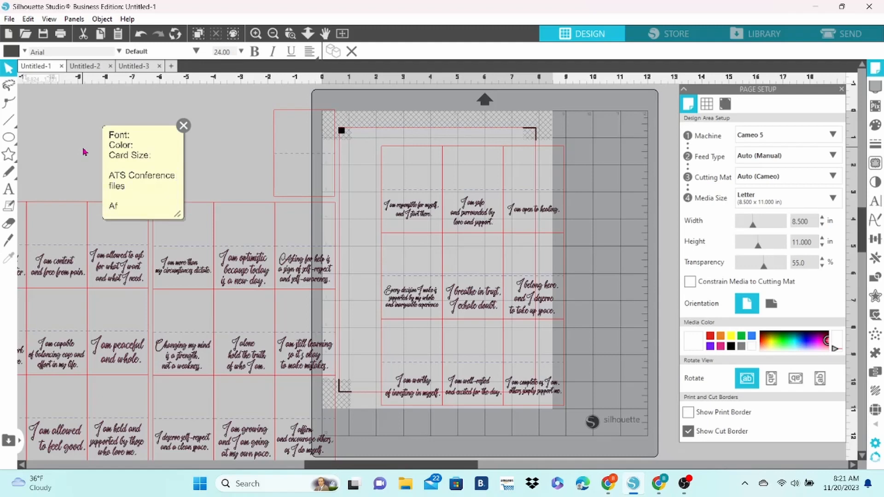
{"action": "type", "text": "Affirmation Cards"}
{"action": "left_click", "coordinate": [68, 139]}
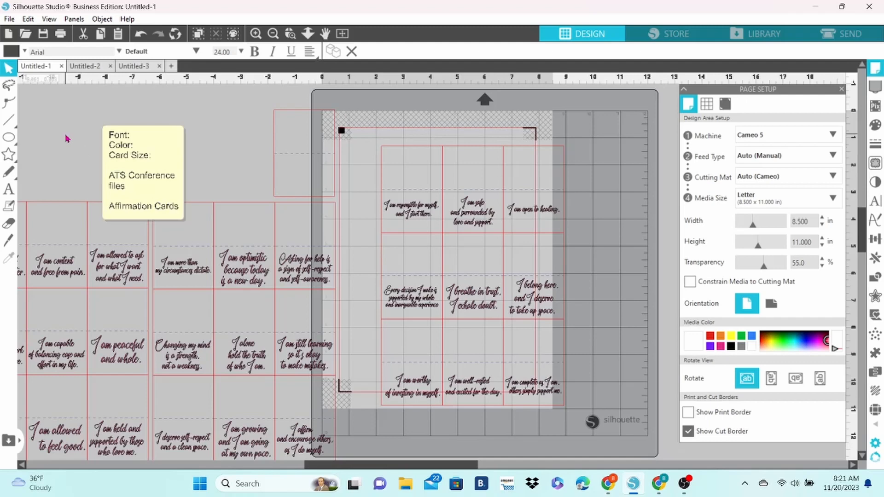
{"action": "left_click_drag", "start_coordinate": [161, 148], "coordinate": [161, 117]}
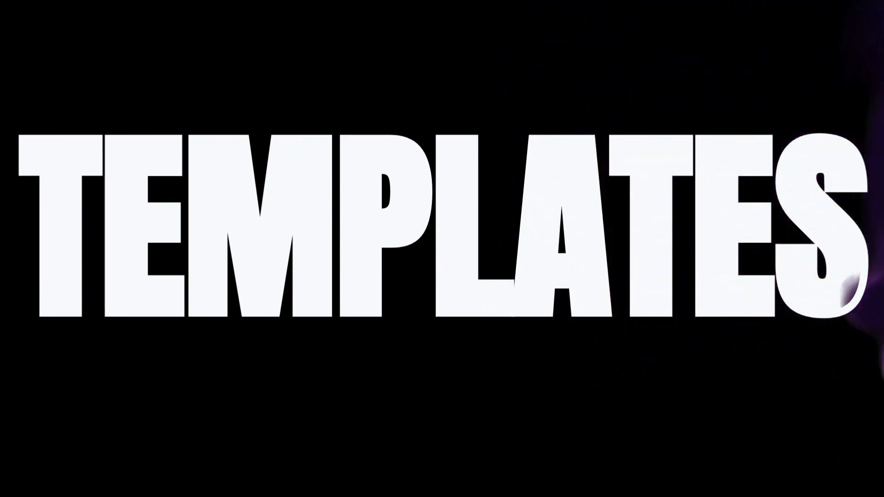
Draw a blue rounded rectangle about 3.89 x 2.27 in near the mat's upper-left corner and convert it to a path.
{"action": "left_click_drag", "start_coordinate": [302, 119], "coordinate": [400, 181]}
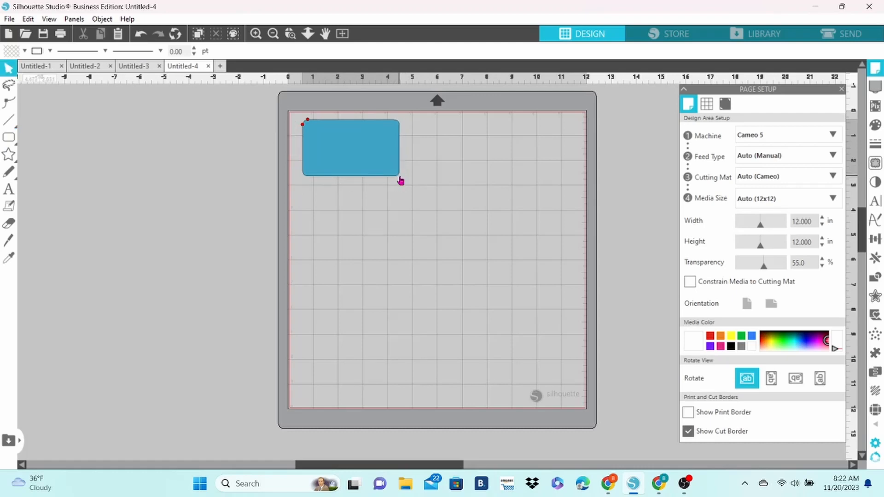
{"action": "right_click", "coordinate": [360, 157]}
{"action": "left_click", "coordinate": [404, 365]}
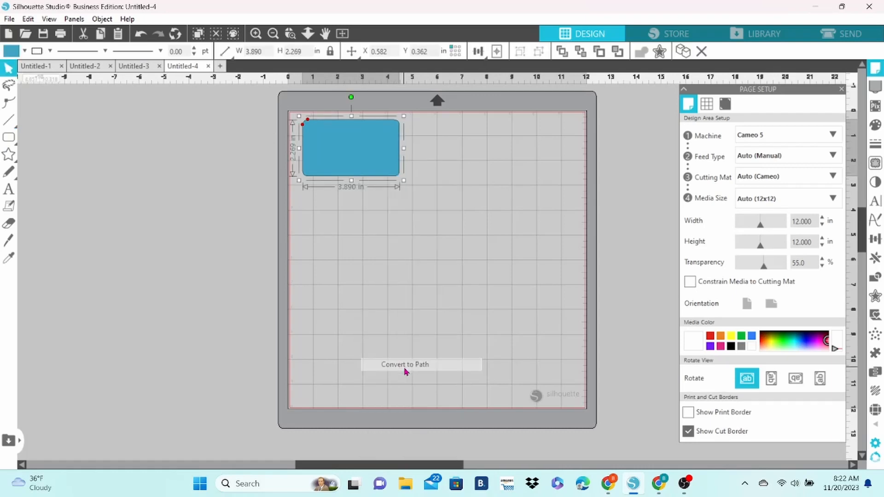
Set the rounded rectangle's width to 4 in and its height to 2 in.
{"action": "left_click", "coordinate": [270, 52]}
{"action": "type", "text": "4"}
{"action": "key", "text": "Return"}
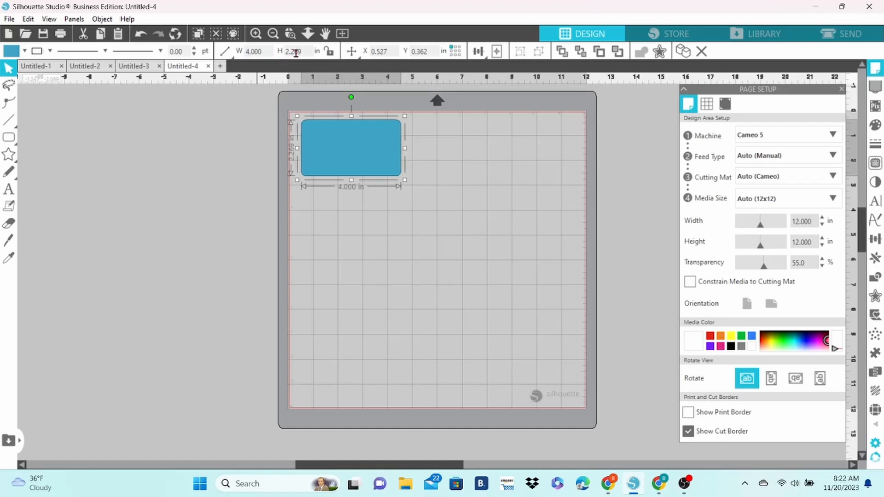
{"action": "left_click", "coordinate": [294, 51]}
{"action": "type", "text": "2"}
{"action": "key", "text": "Return"}
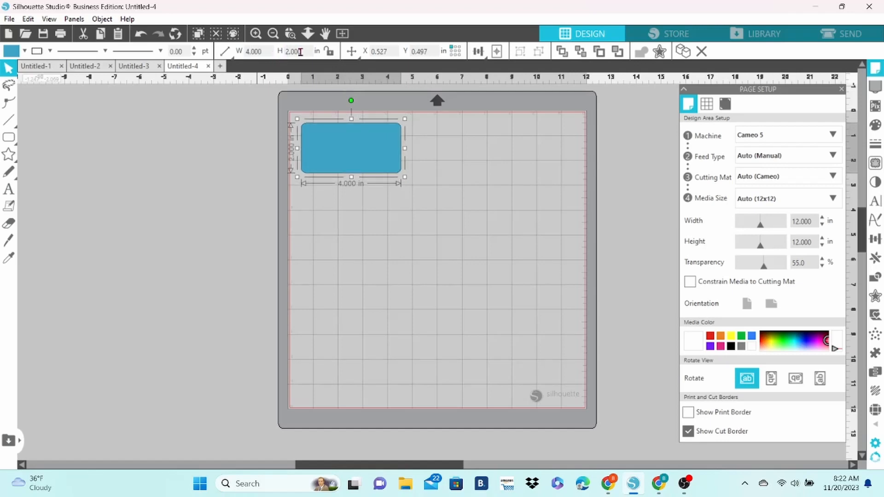
Cut a small circular hole near the rounded rectangle's upper-right corner using a drawn circle, and move the finished tag toward the mat's left side.
{"action": "mouse_move", "coordinate": [10, 140]}
{"action": "left_click", "coordinate": [60, 137]}
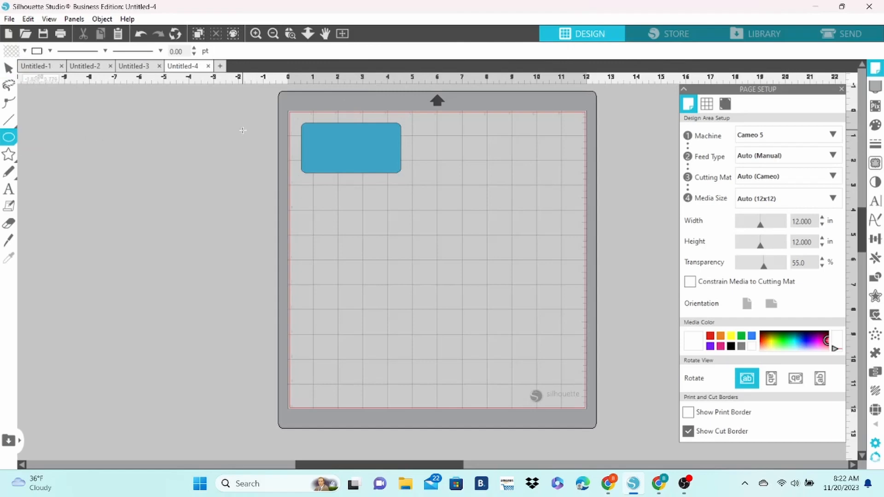
{"action": "left_click_drag", "start_coordinate": [241, 131], "coordinate": [401, 152]}
{"action": "right_click", "coordinate": [383, 153]}
{"action": "left_click", "coordinate": [393, 377]}
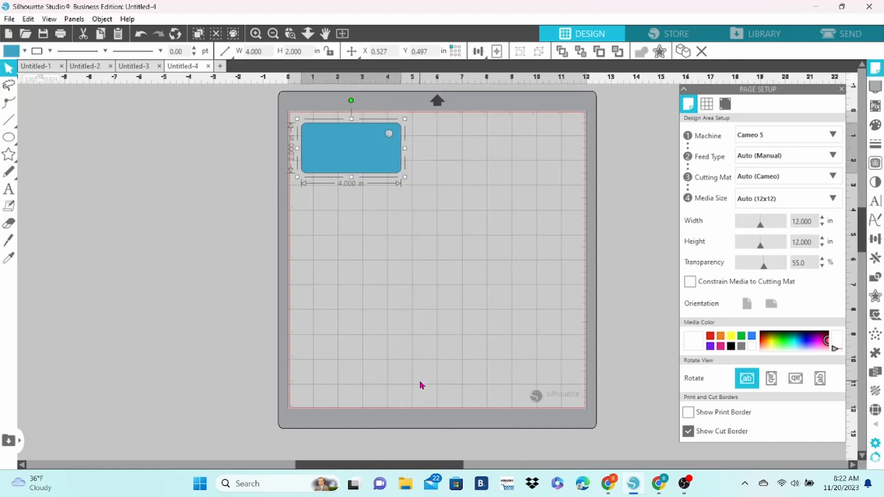
{"action": "left_click_drag", "start_coordinate": [367, 166], "coordinate": [223, 156]}
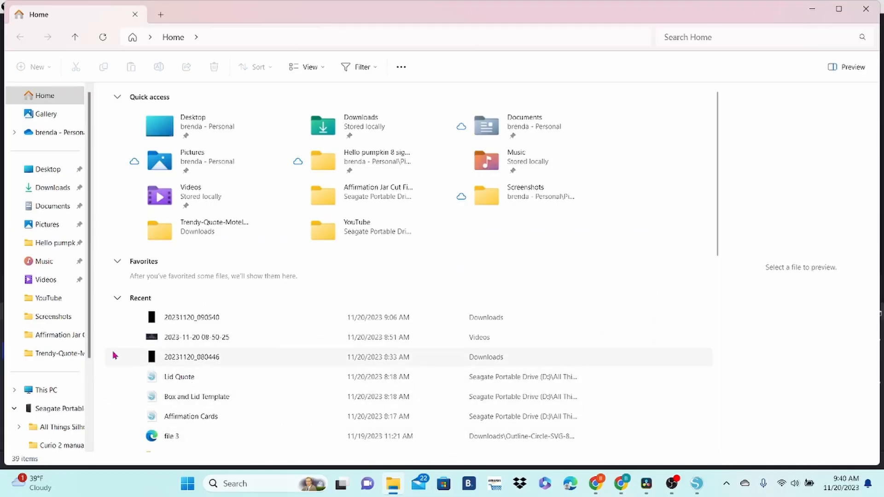
In File Explorer, open the "Silhouette Studio files" folder on the Seagate Portable Drive (D:).
{"action": "left_click", "coordinate": [57, 411]}
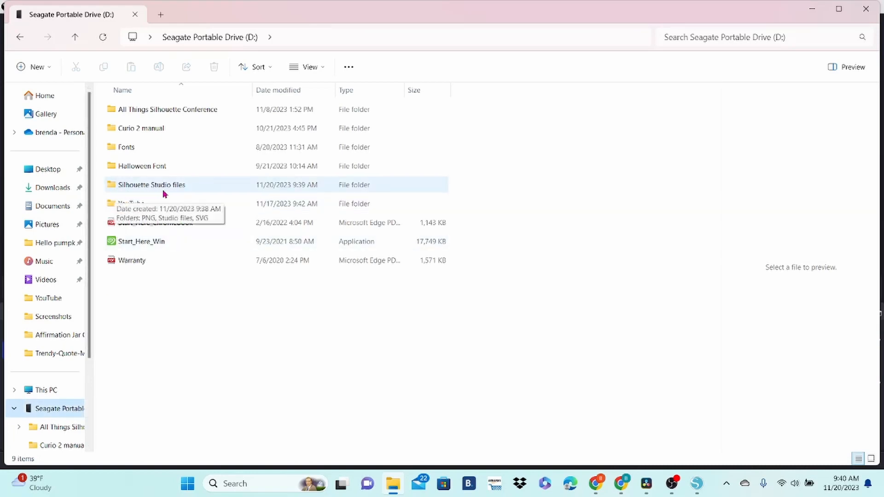
{"action": "double_click", "coordinate": [189, 189]}
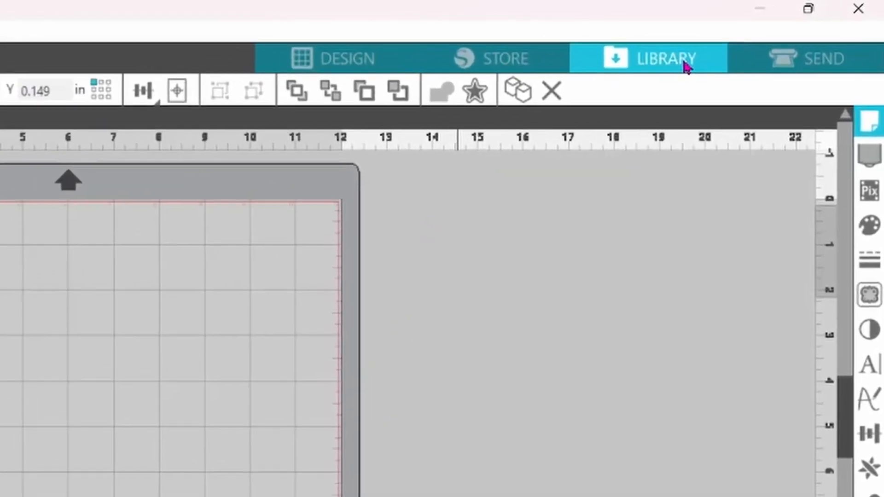
Switch to the Silhouette Studio library and look through the designs in the Recent Downloads folder.
{"action": "left_click", "coordinate": [703, 60]}
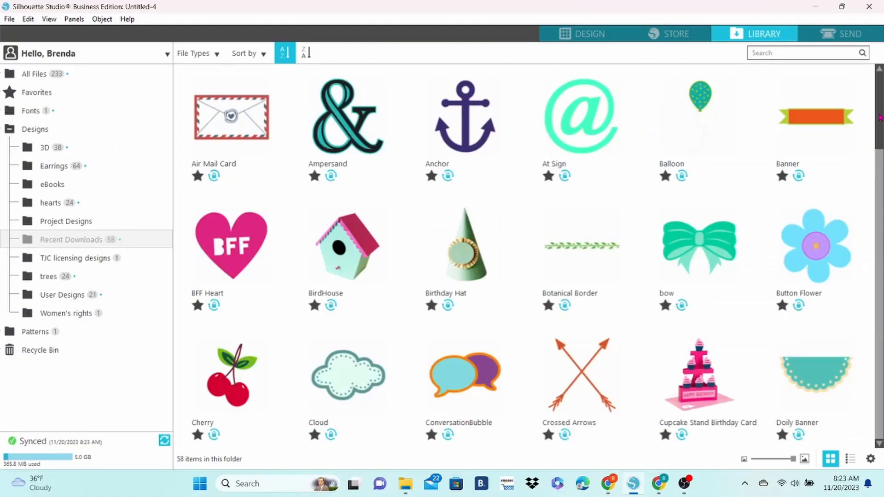
{"action": "scroll", "coordinate": [879, 116], "scroll_direction": "down", "scroll_amount": 10}
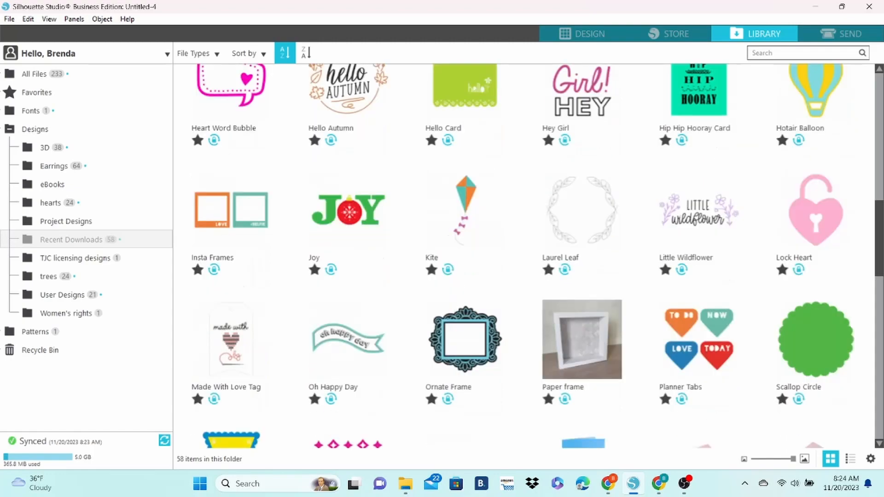
{"action": "scroll", "coordinate": [525, 249], "scroll_direction": "down", "scroll_amount": 5}
{"action": "scroll", "coordinate": [524, 248], "scroll_direction": "up", "scroll_amount": 10}
{"action": "scroll", "coordinate": [525, 249], "scroll_direction": "up", "scroll_amount": 6}
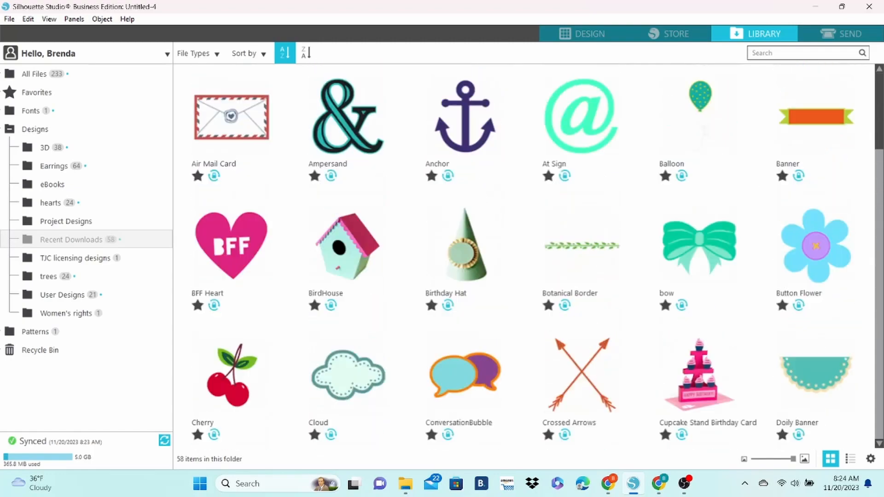
Visit the Silhouette Design Store and look through the new designs on its home page.
{"action": "left_click", "coordinate": [676, 36]}
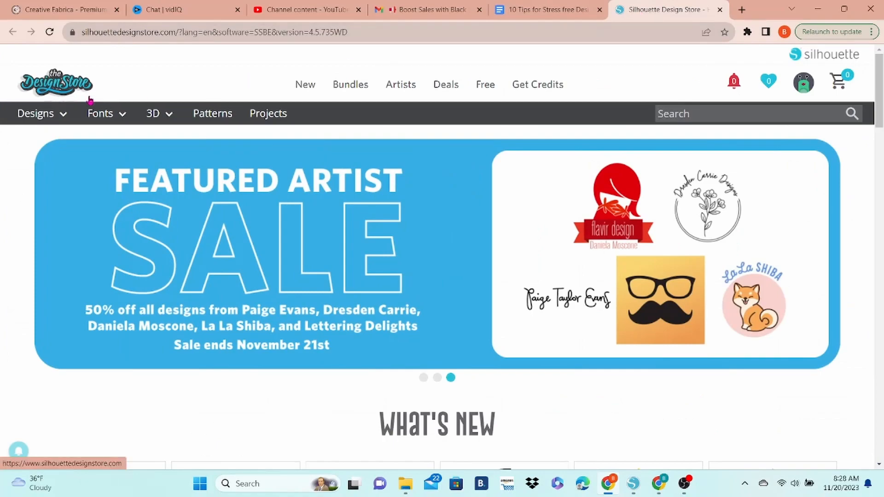
{"action": "scroll", "coordinate": [657, 114], "scroll_direction": "down", "scroll_amount": 15}
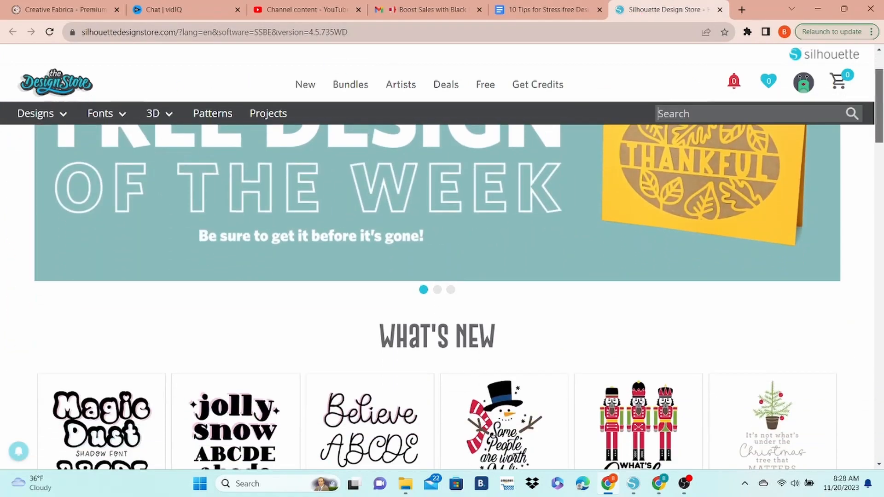
{"action": "scroll", "coordinate": [437, 294], "scroll_direction": "down", "scroll_amount": 2}
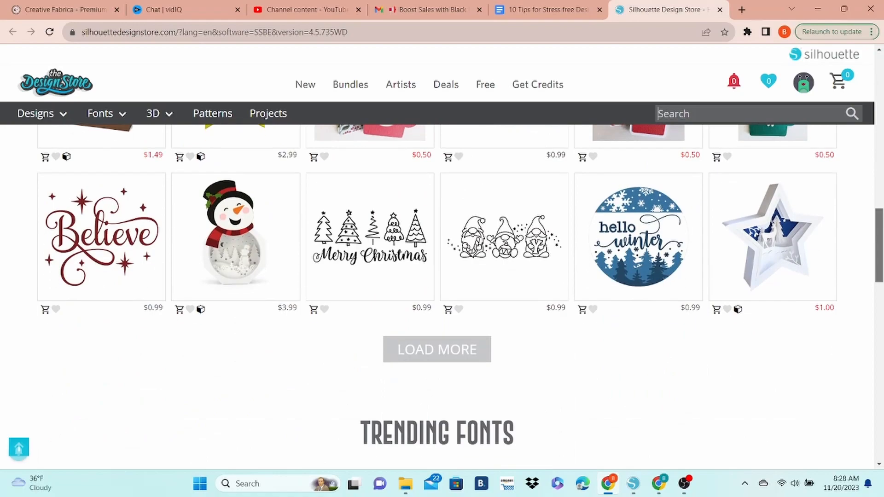
{"action": "scroll", "coordinate": [437, 294], "scroll_direction": "up", "scroll_amount": 15}
Open the Design Store account page and view its order history.
{"action": "mouse_move", "coordinate": [804, 98]}
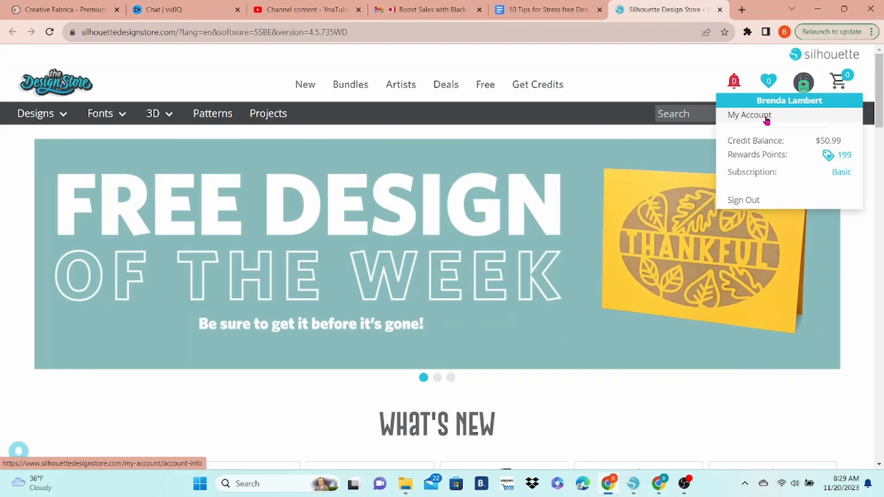
{"action": "left_click", "coordinate": [767, 119]}
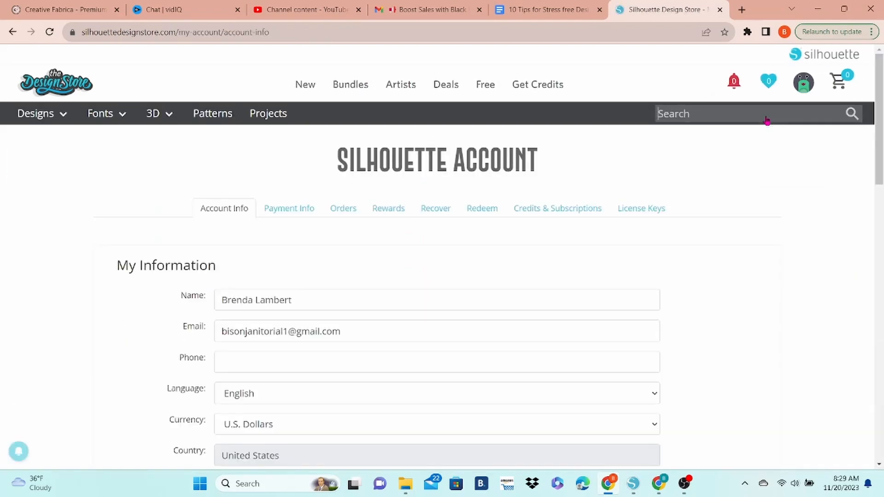
{"action": "left_click", "coordinate": [341, 212]}
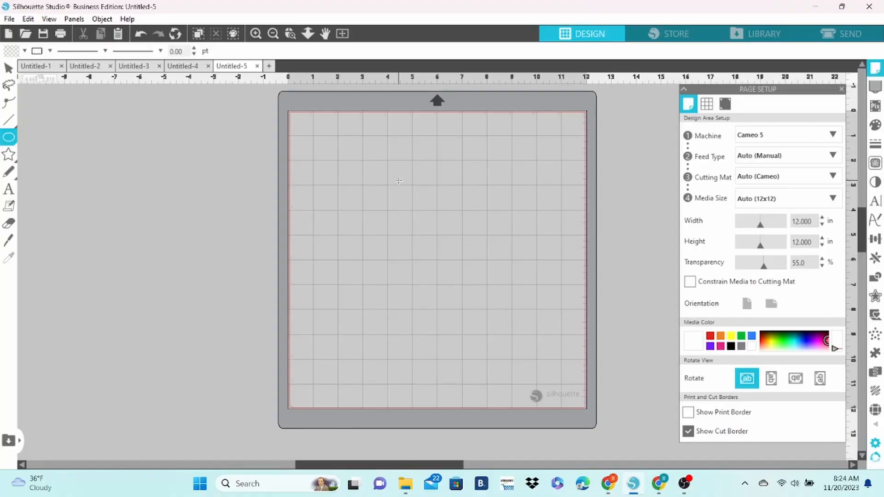
Draw a circle about 4.72 in in diameter near the middle of the mat and show its edit points.
{"action": "mouse_move", "coordinate": [399, 181]}
{"action": "left_mouse_down"}
{"action": "mouse_move", "coordinate": [495, 312]}
{"action": "mouse_move", "coordinate": [517, 299]}
{"action": "left_mouse_up"}
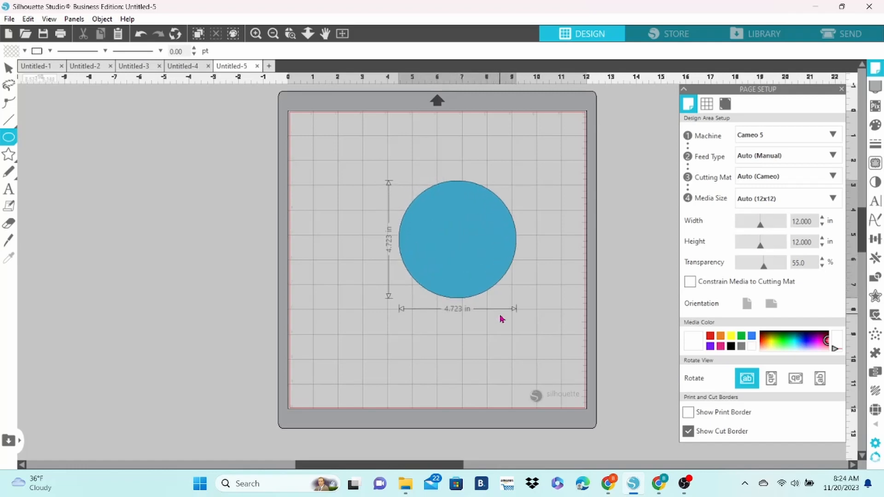
{"action": "left_click", "coordinate": [493, 331]}
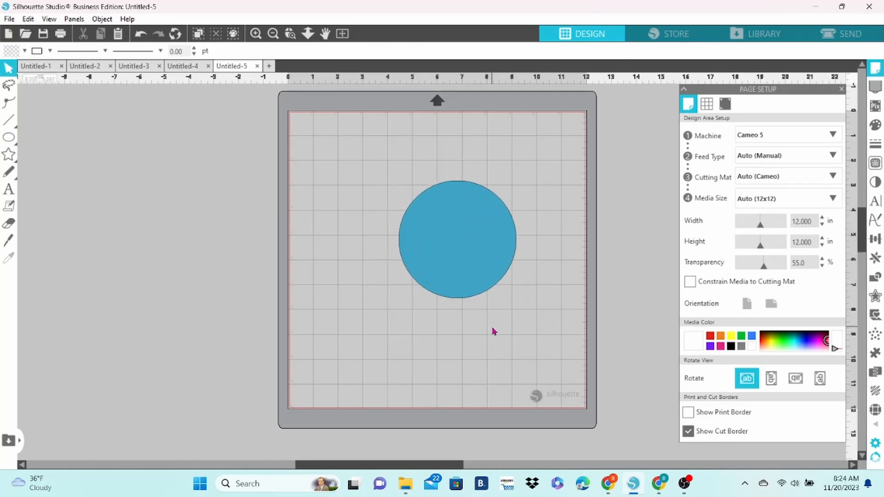
{"action": "double_click", "coordinate": [461, 226]}
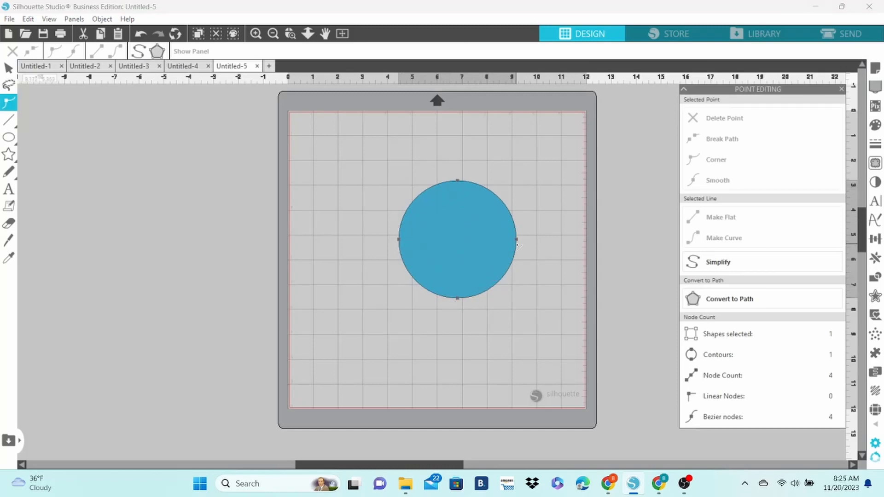
Trace the blue circle with a 76% threshold and move the original circle away from the traced outline.
{"action": "left_click", "coordinate": [875, 163]}
{"action": "left_click", "coordinate": [730, 136]}
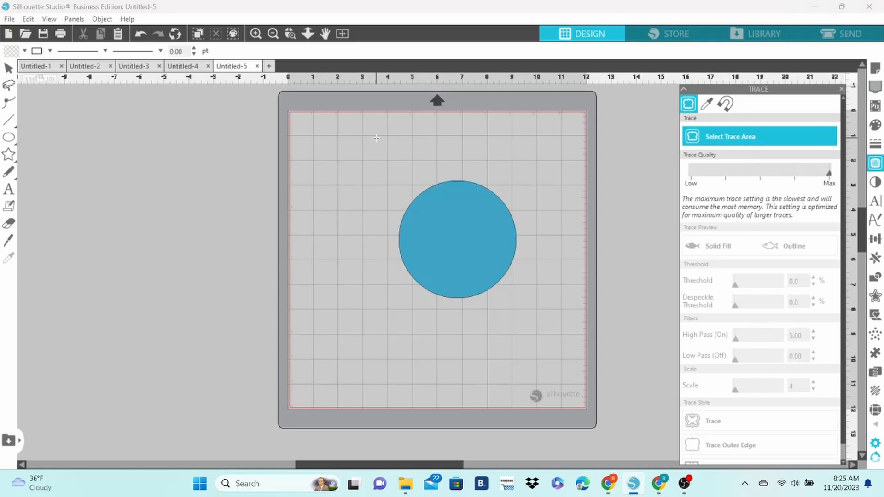
{"action": "left_click_drag", "start_coordinate": [376, 138], "coordinate": [554, 332]}
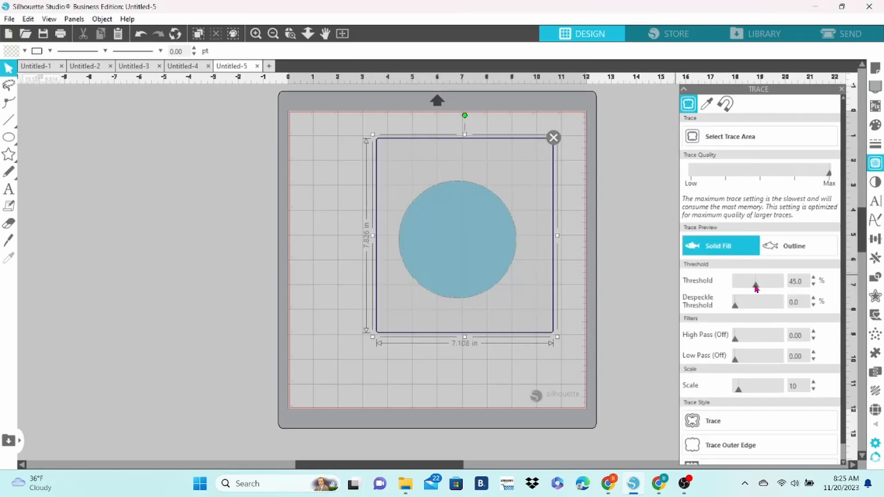
{"action": "left_click_drag", "start_coordinate": [756, 289], "coordinate": [763, 290]}
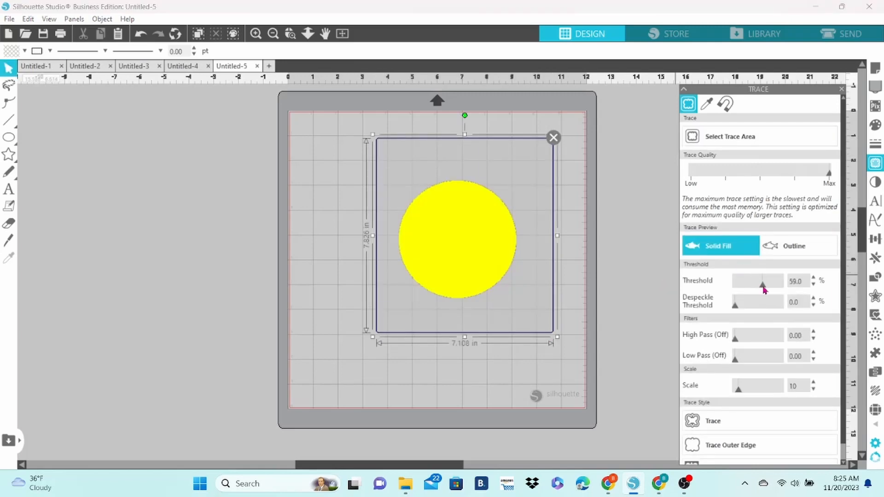
{"action": "left_click", "coordinate": [741, 419]}
{"action": "left_click_drag", "start_coordinate": [460, 239], "coordinate": [314, 235]}
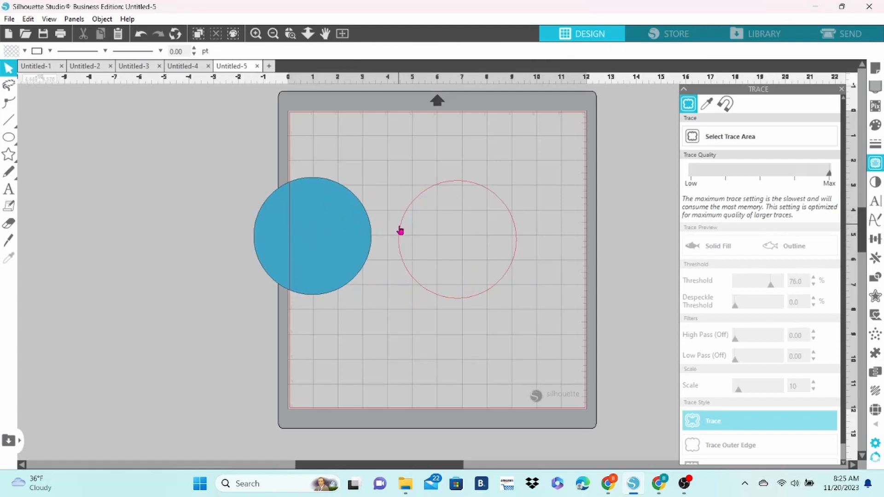
Show the traced circle outline's edit points and simplify the path.
{"action": "double_click", "coordinate": [400, 231]}
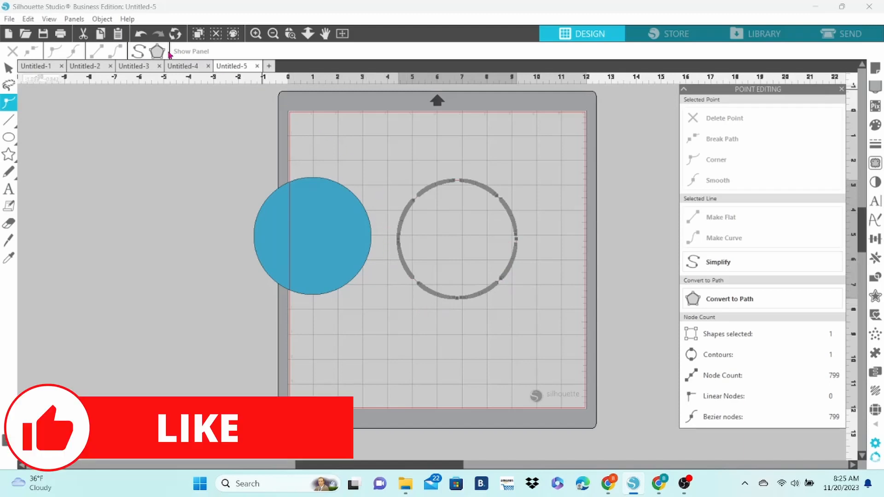
{"action": "left_click", "coordinate": [137, 54]}
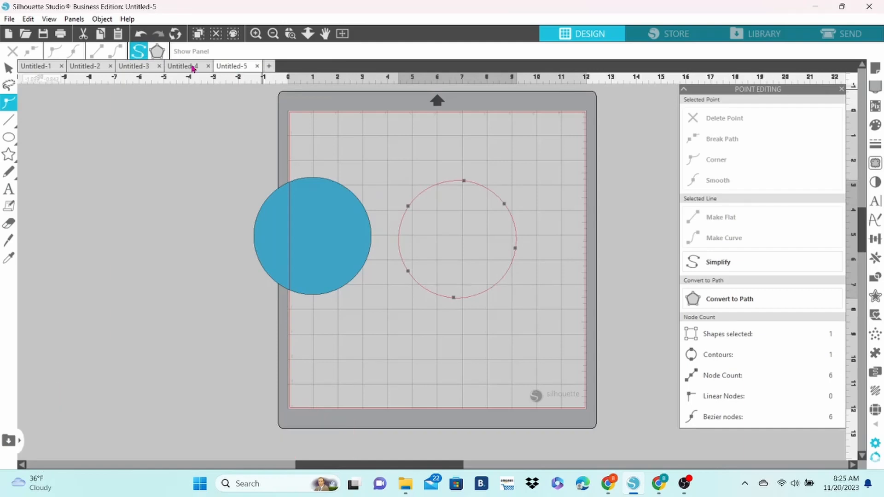
{"action": "left_click", "coordinate": [358, 145]}
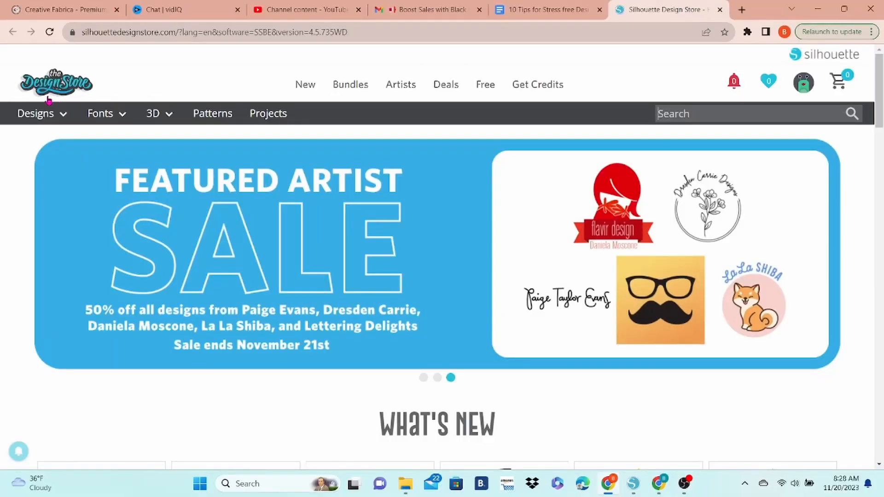
Switch to the Creative Fabrica page in the browser and look through the "circle svg" search results.
{"action": "left_click", "coordinate": [85, 13]}
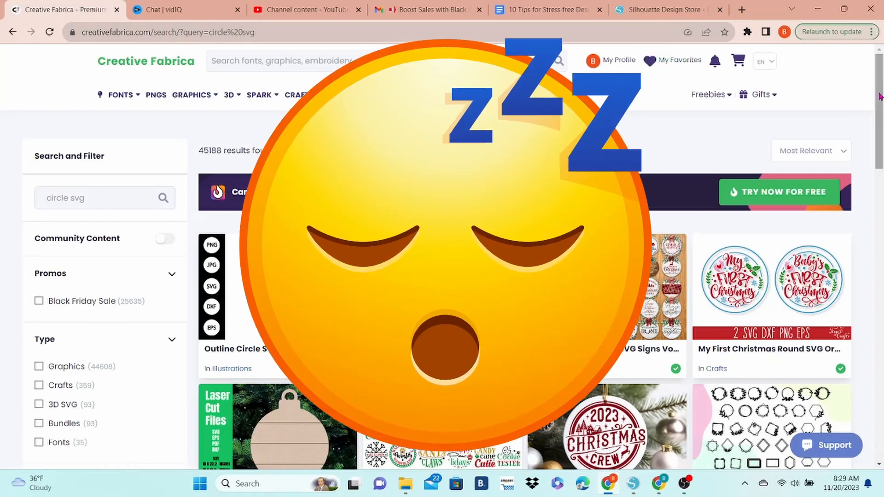
{"action": "scroll", "coordinate": [880, 118], "scroll_direction": "down", "scroll_amount": 2}
{"action": "scroll", "coordinate": [880, 117], "scroll_direction": "down", "scroll_amount": 5}
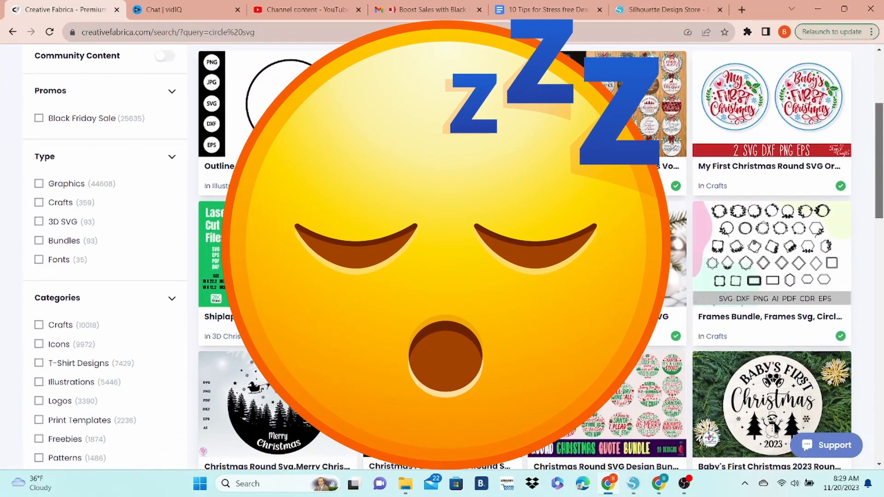
{"action": "scroll", "coordinate": [880, 124], "scroll_direction": "down", "scroll_amount": 5}
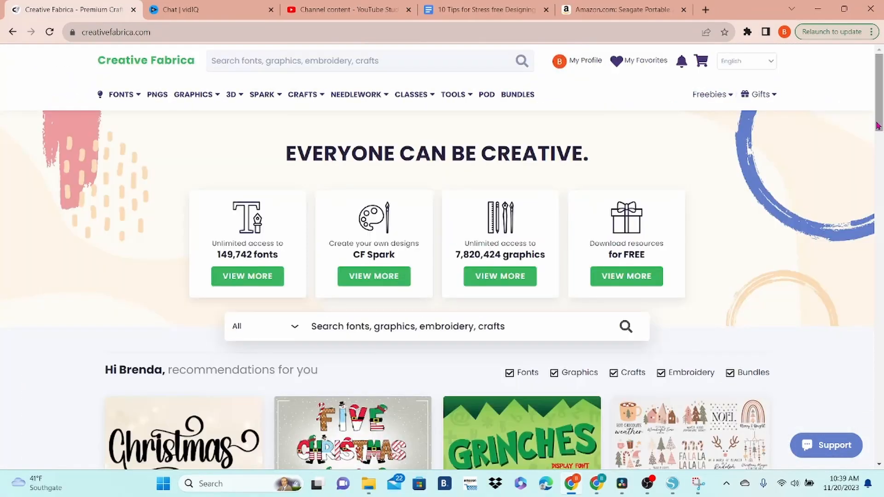
Look through the recommended fonts, graphics and bundles on the Creative Fabrica home page.
{"action": "scroll", "coordinate": [880, 126], "scroll_direction": "down", "scroll_amount": 8}
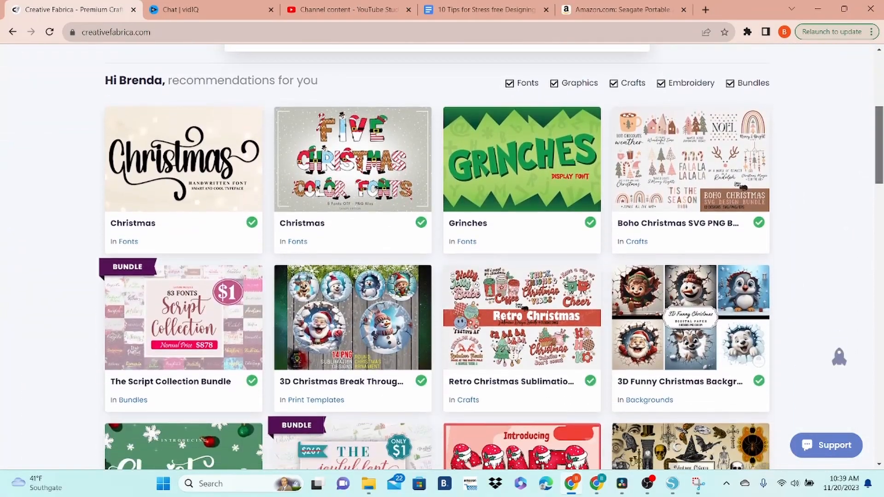
{"action": "scroll", "coordinate": [442, 257], "scroll_direction": "down", "scroll_amount": 8}
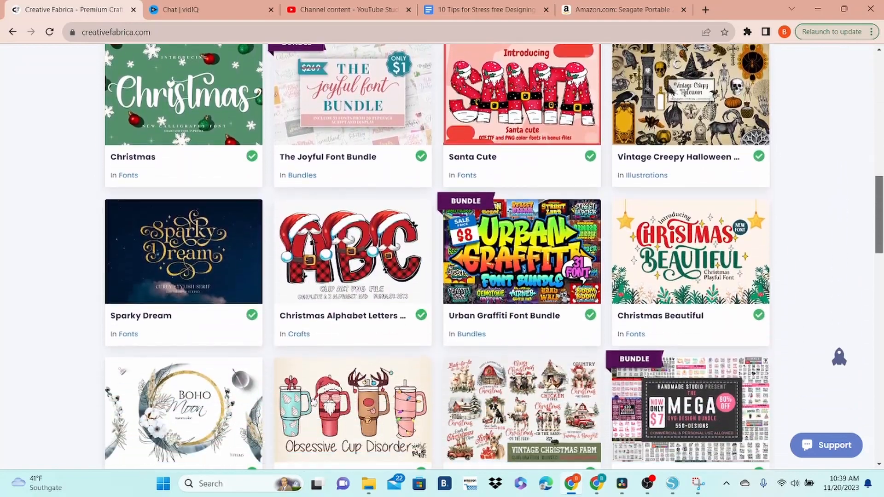
{"action": "scroll", "coordinate": [442, 257], "scroll_direction": "down", "scroll_amount": 4}
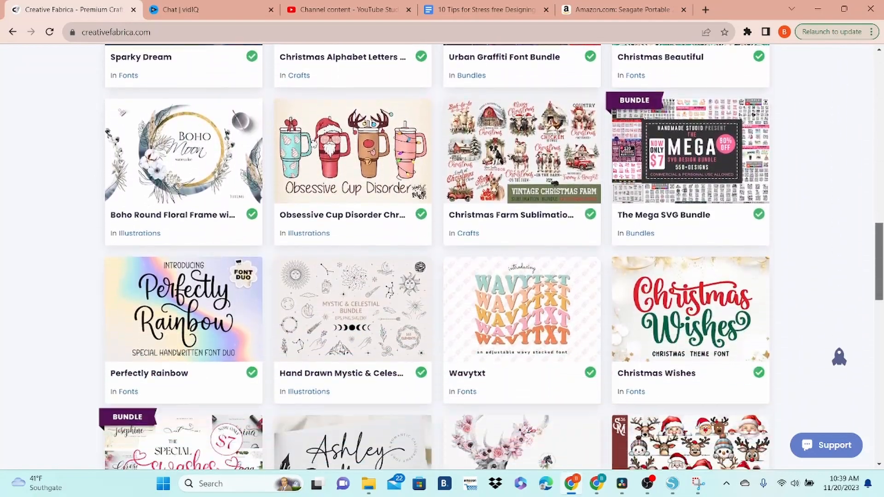
{"action": "scroll", "coordinate": [442, 257], "scroll_direction": "down", "scroll_amount": 2}
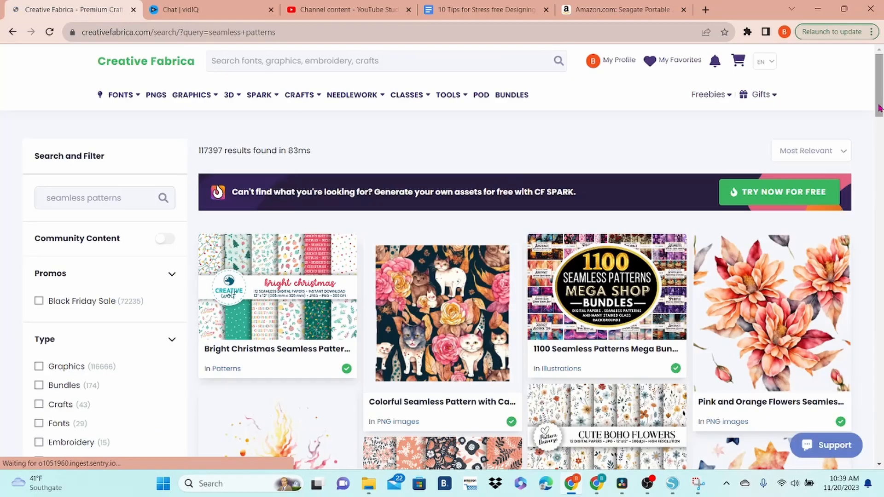
Look through the Creative Fabrica search results for "seamless patterns".
{"action": "scroll", "coordinate": [879, 107], "scroll_direction": "down", "scroll_amount": 8}
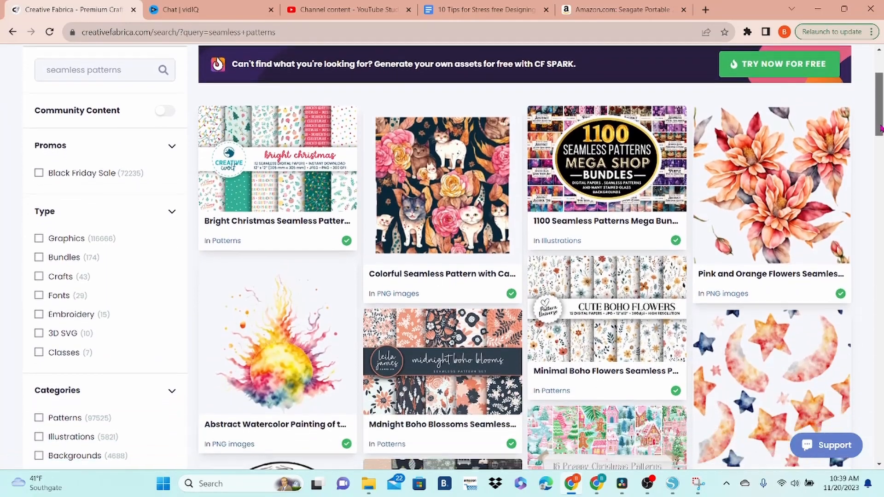
{"action": "scroll", "coordinate": [442, 257], "scroll_direction": "down", "scroll_amount": 11}
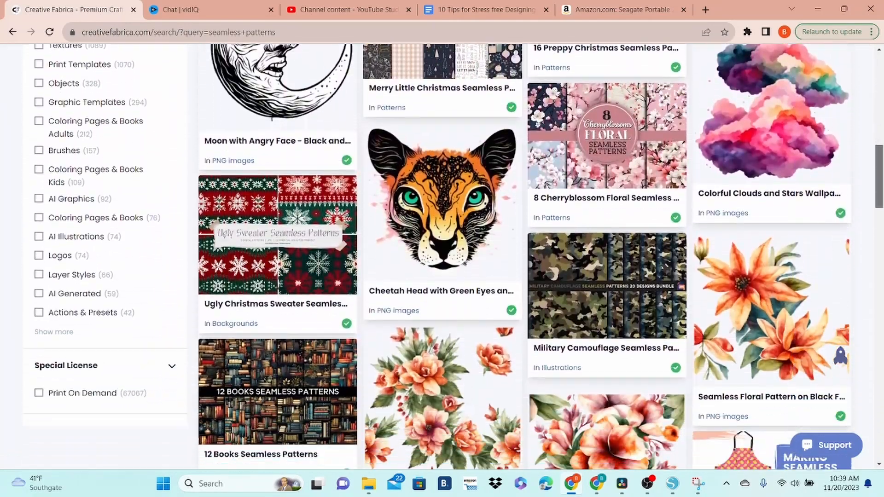
{"action": "scroll", "coordinate": [442, 257], "scroll_direction": "down", "scroll_amount": 2}
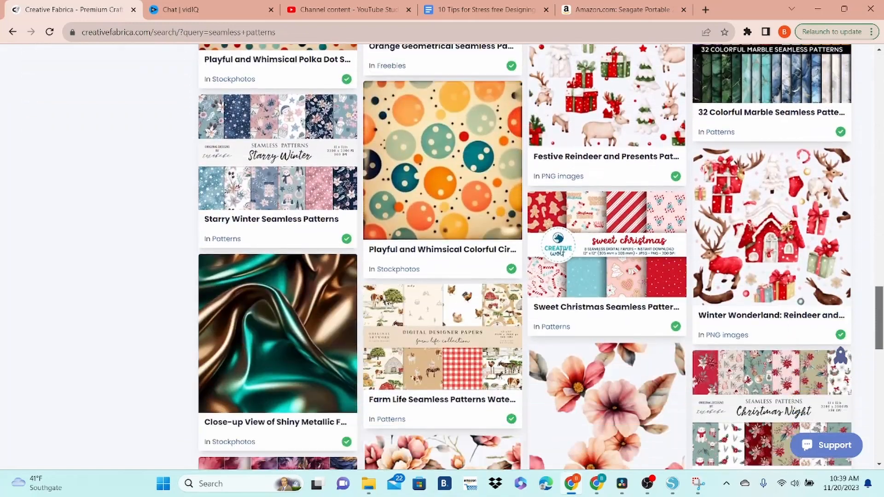
{"action": "scroll", "coordinate": [442, 256], "scroll_direction": "down", "scroll_amount": 2}
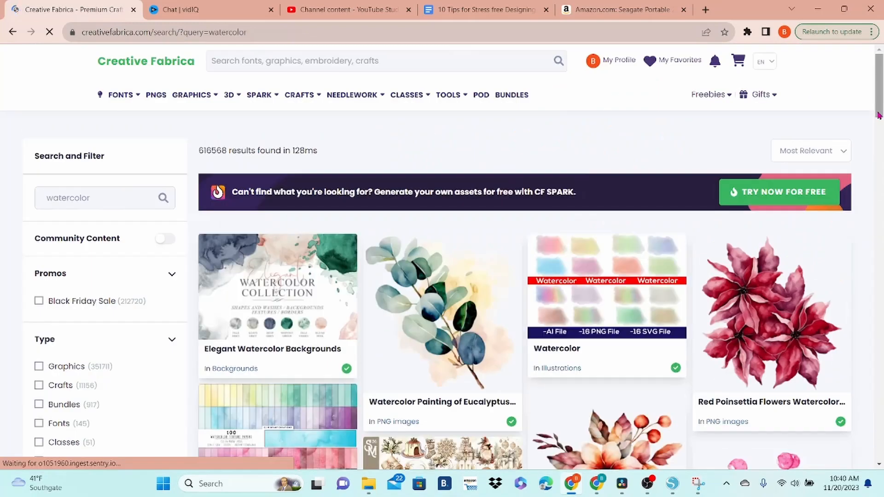
Look through the Creative Fabrica search results for "watercolor" and for "svg".
{"action": "scroll", "coordinate": [878, 115], "scroll_direction": "down", "scroll_amount": 9}
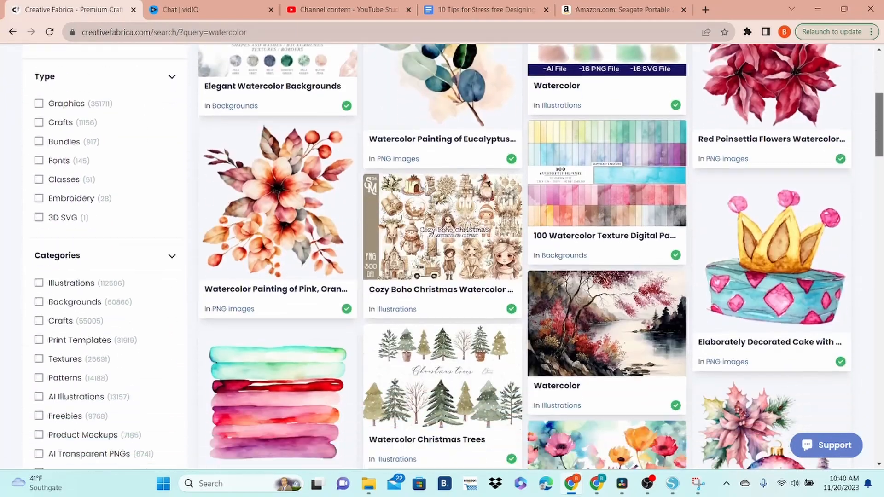
{"action": "scroll", "coordinate": [442, 256], "scroll_direction": "down", "scroll_amount": 6}
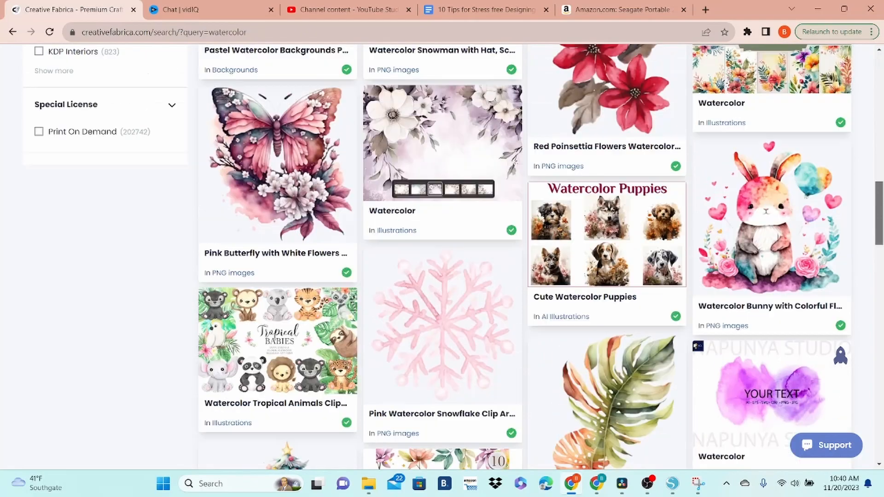
{"action": "scroll", "coordinate": [442, 256], "scroll_direction": "up", "scroll_amount": 4}
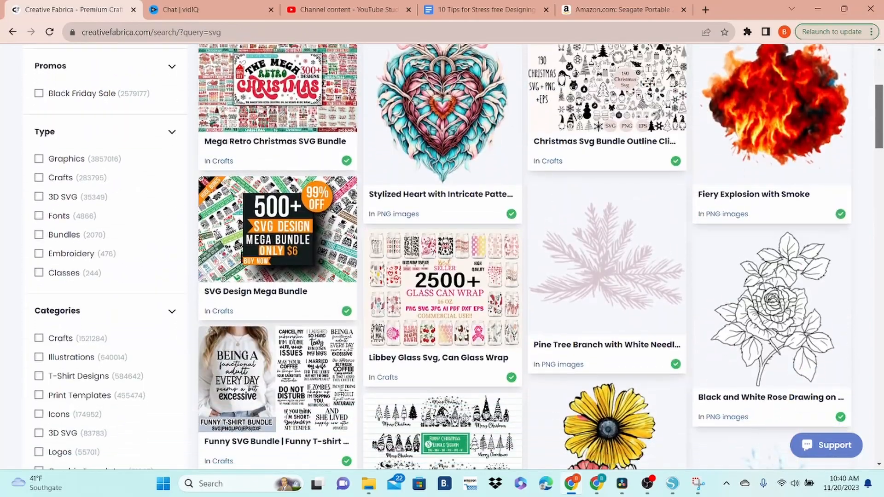
{"action": "scroll", "coordinate": [442, 256], "scroll_direction": "down", "scroll_amount": 4}
{"action": "scroll", "coordinate": [441, 257], "scroll_direction": "down", "scroll_amount": 6}
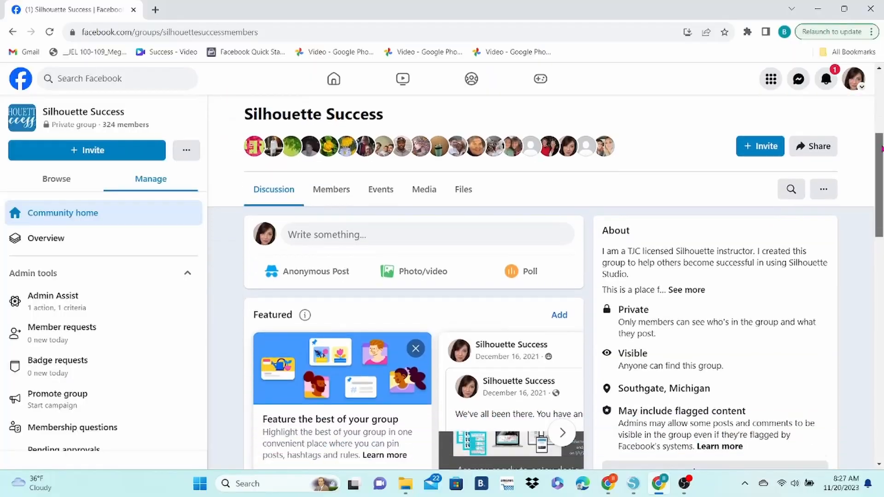
Look through the discussion posts in the Silhouette Success group on Facebook.
{"action": "scroll", "coordinate": [881, 148], "scroll_direction": "down", "scroll_amount": 10}
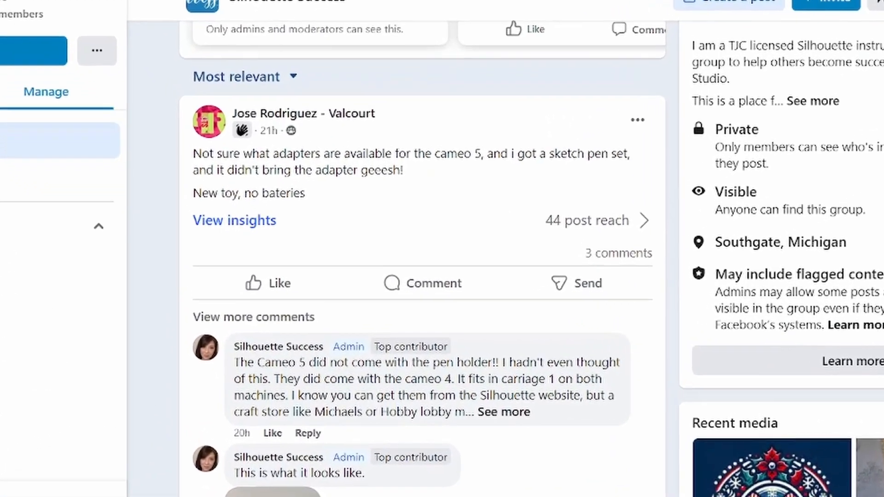
{"action": "scroll", "coordinate": [414, 276], "scroll_direction": "down", "scroll_amount": 5}
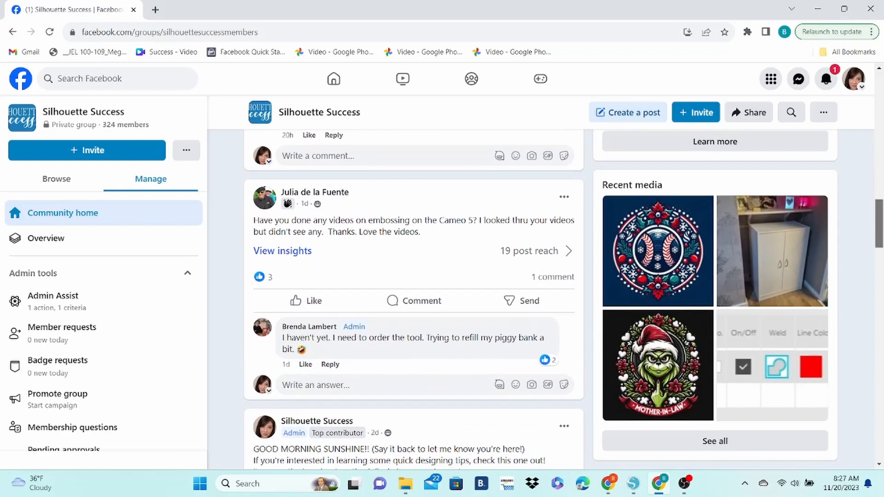
{"action": "scroll", "coordinate": [415, 276], "scroll_direction": "down", "scroll_amount": 1}
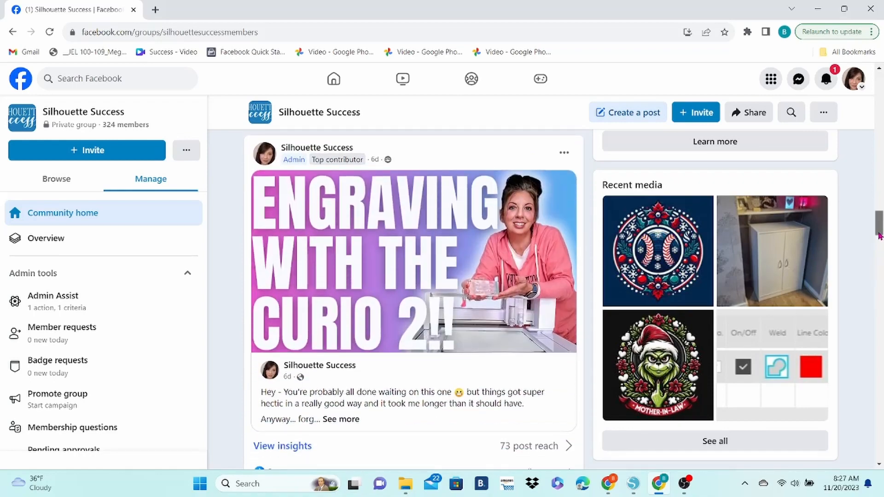
{"action": "left_click_drag", "start_coordinate": [881, 252], "coordinate": [880, 297]}
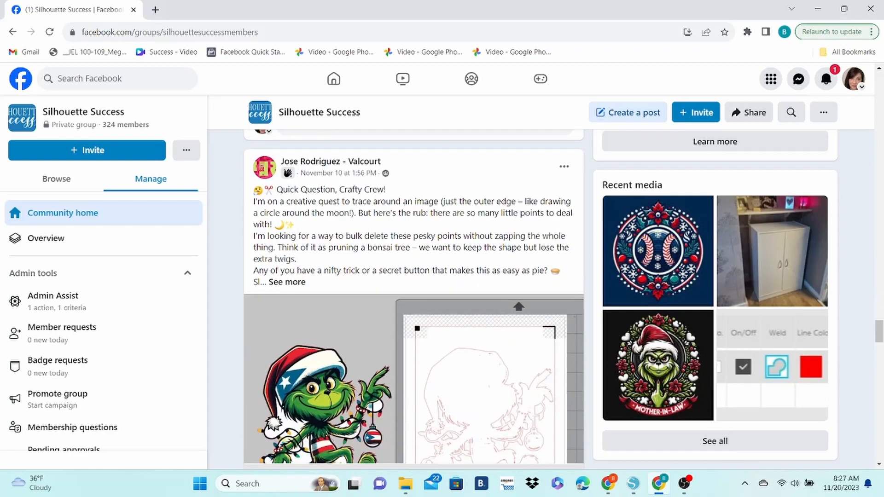
{"action": "left_click_drag", "start_coordinate": [877, 335], "coordinate": [877, 336]}
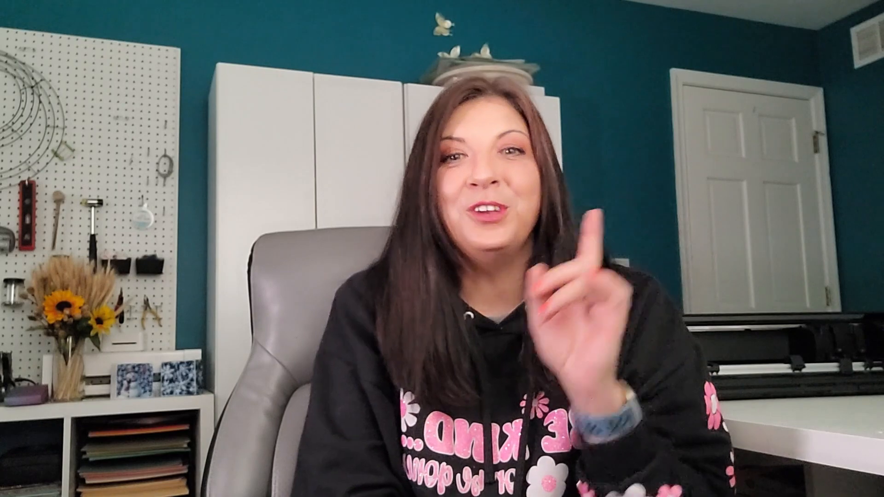